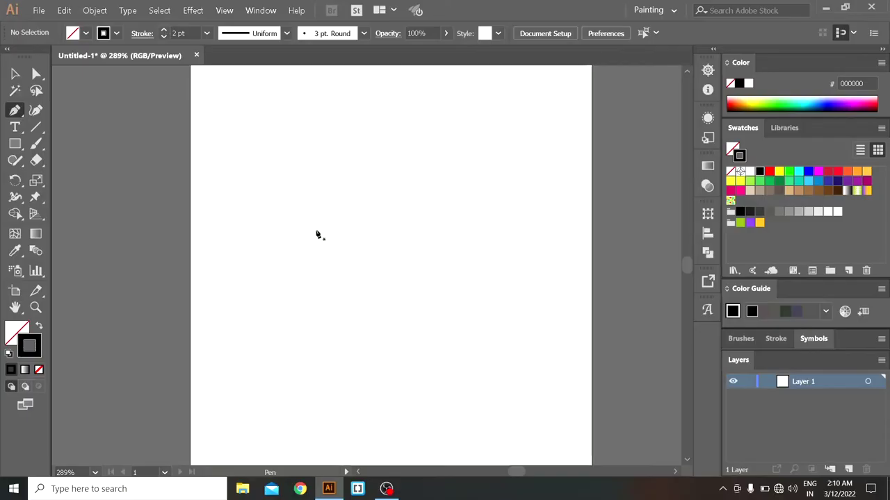
Step: Draw the pineapple body outline with the Pen tool, leaving a gap at the lower left
{"action": "left_click", "coordinate": [316, 229]}
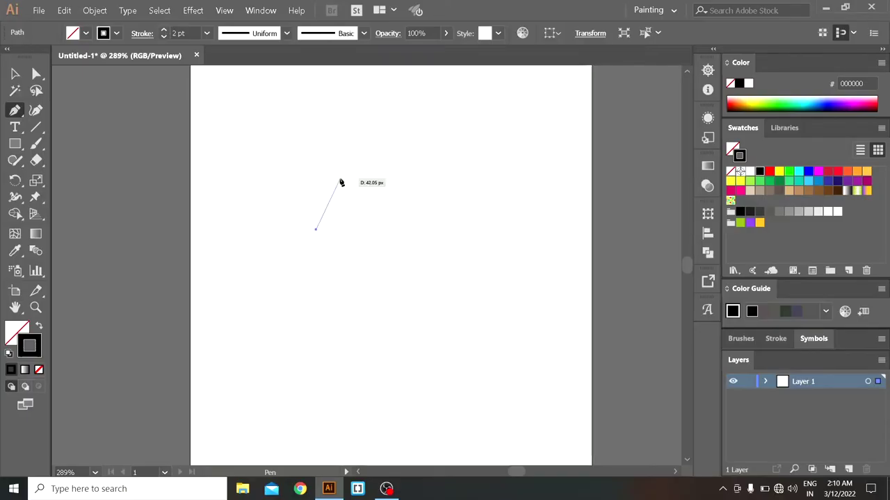
{"action": "left_click", "coordinate": [385, 179]}
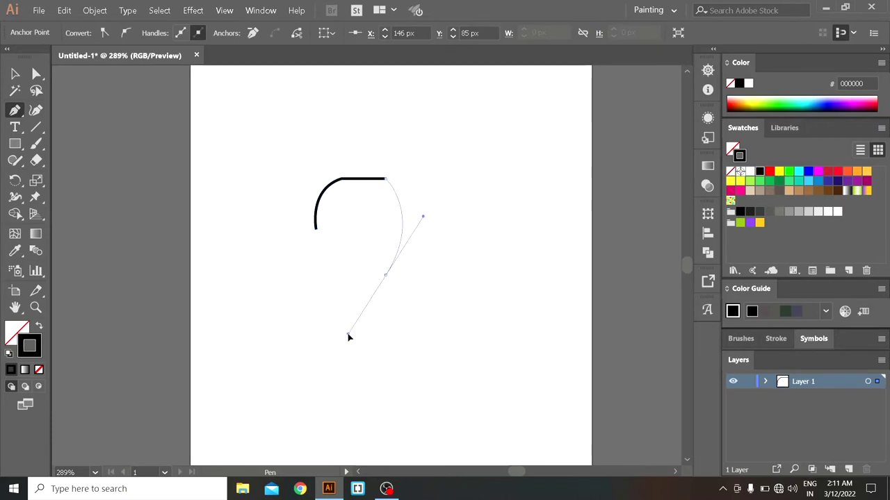
{"action": "left_click_drag", "start_coordinate": [348, 337], "coordinate": [348, 334]}
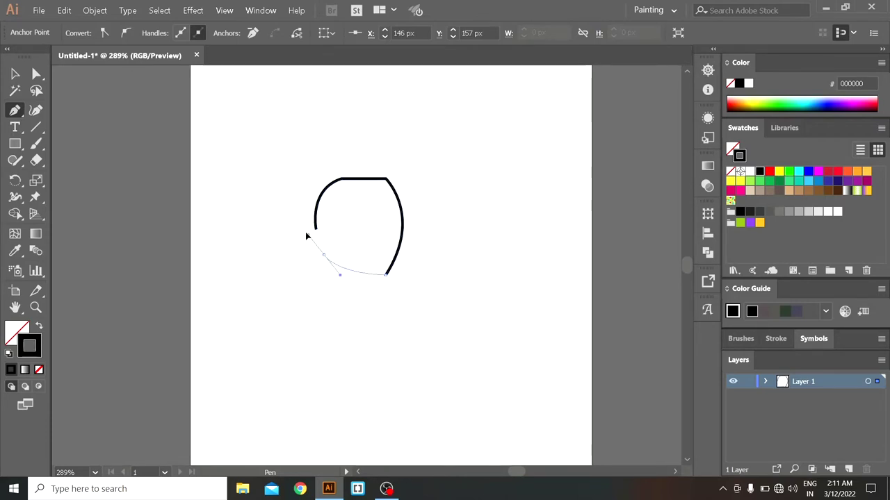
{"action": "left_click_drag", "start_coordinate": [317, 224], "coordinate": [321, 230]}
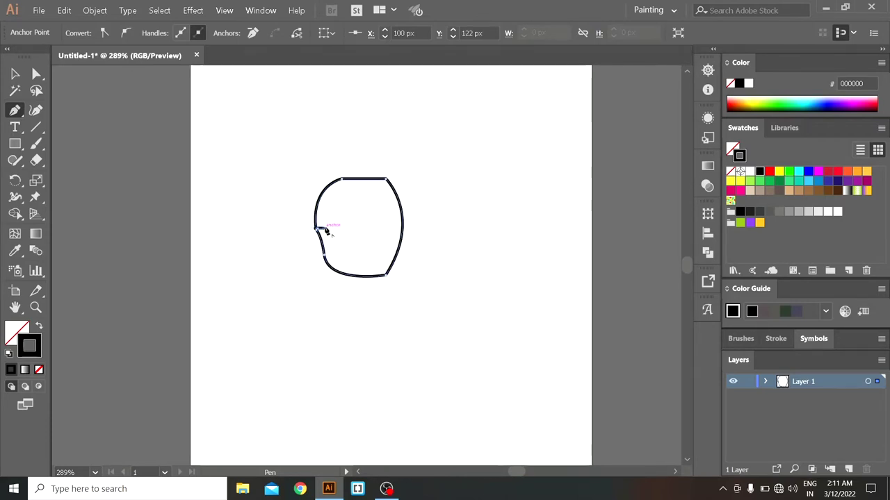
{"action": "left_click_drag", "start_coordinate": [402, 167], "coordinate": [327, 255]}
{"action": "key", "text": "ctrl+z"}
Step: Round all the body outline's corners with the Direct Selection corner widgets
{"action": "key", "text": "a"}
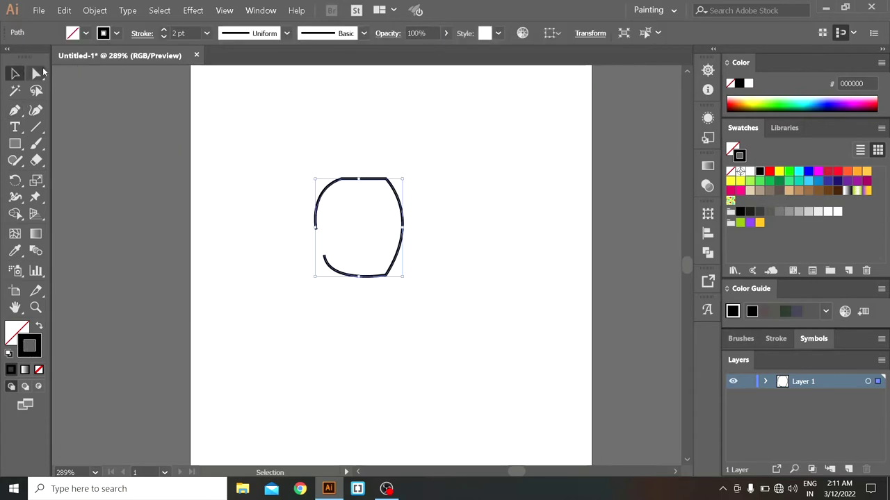
{"action": "left_click_drag", "start_coordinate": [380, 267], "coordinate": [440, 229]}
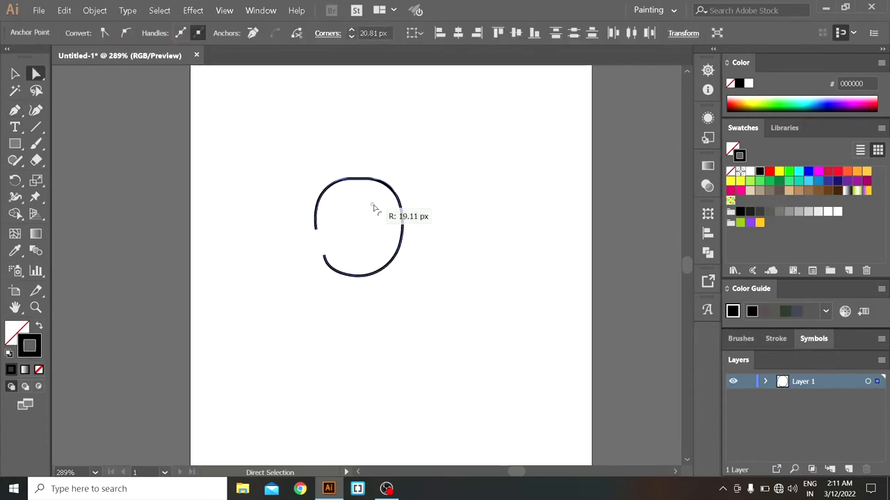
{"action": "left_click_drag", "start_coordinate": [355, 214], "coordinate": [353, 222]}
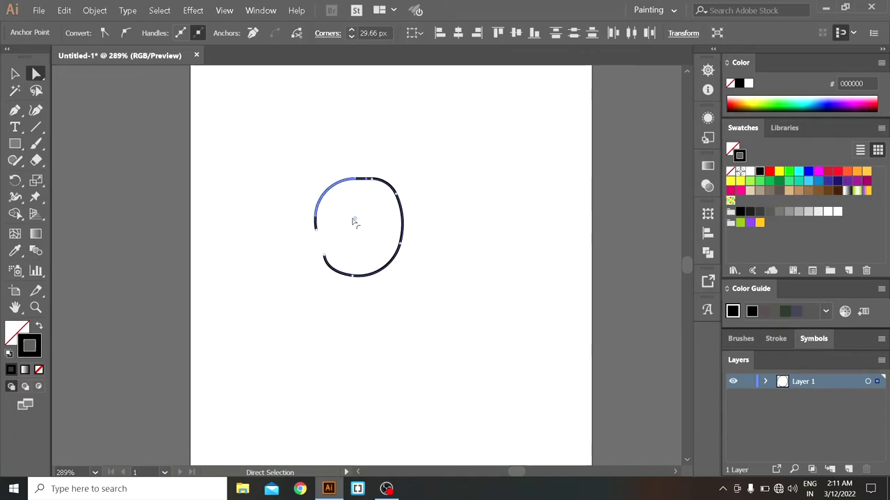
Step: Give the body outline a tapered variable width profile
{"action": "key", "text": "v"}
{"action": "left_click", "coordinate": [285, 38]}
{"action": "left_click", "coordinate": [240, 155]}
{"action": "left_click", "coordinate": [240, 156]}
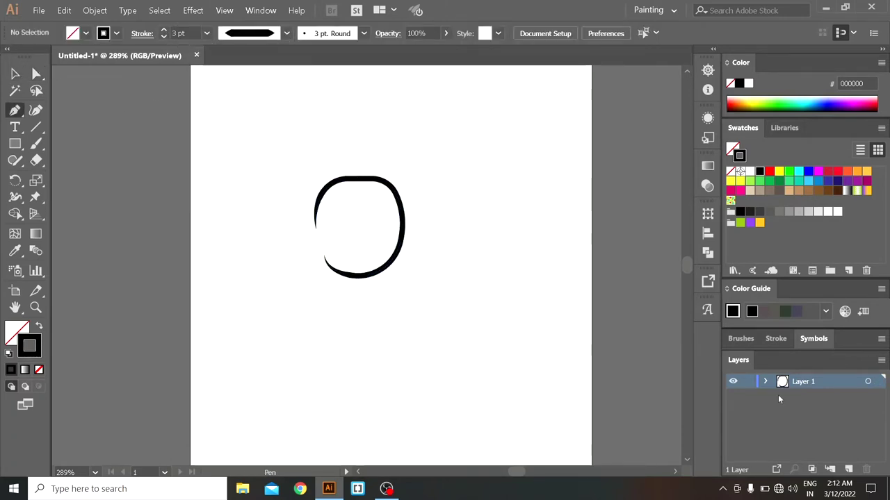
Step: Draw the first curved diagonal lines across the upper and left body
{"action": "left_click", "coordinate": [328, 185]}
{"action": "left_click_drag", "start_coordinate": [416, 221], "coordinate": [457, 224]}
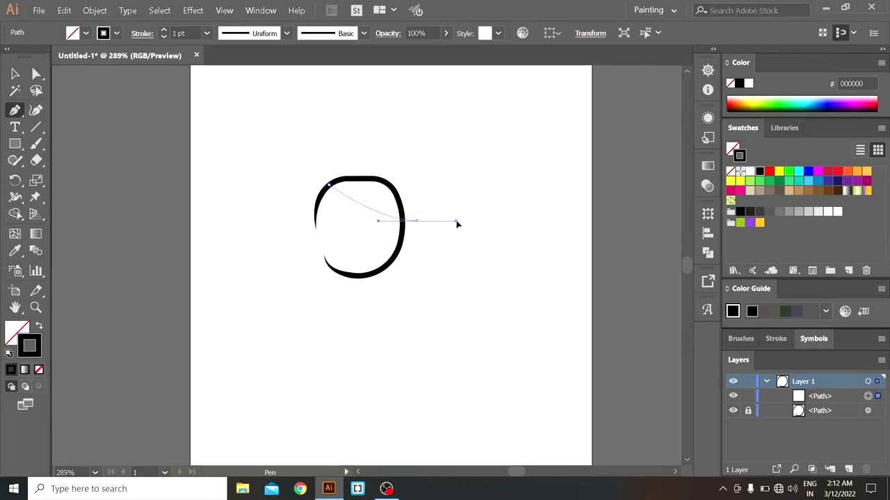
{"action": "left_click", "coordinate": [115, 94], "text": "ctrl"}
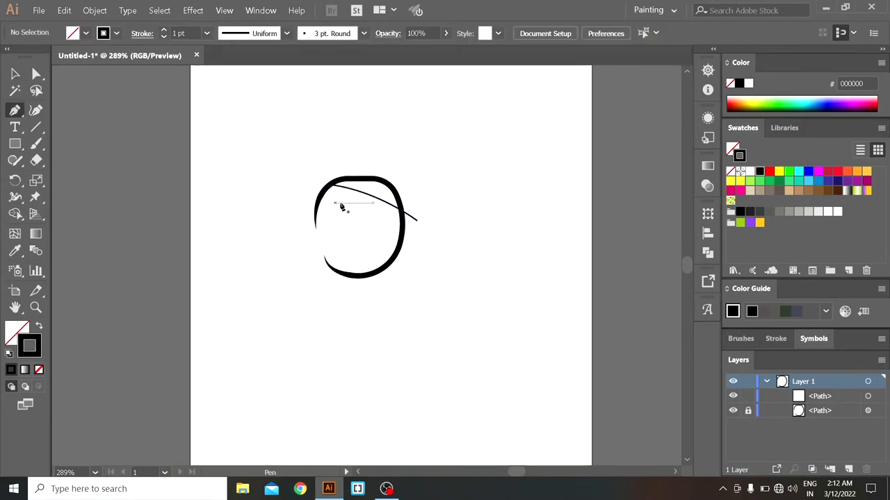
{"action": "left_click", "coordinate": [317, 209]}
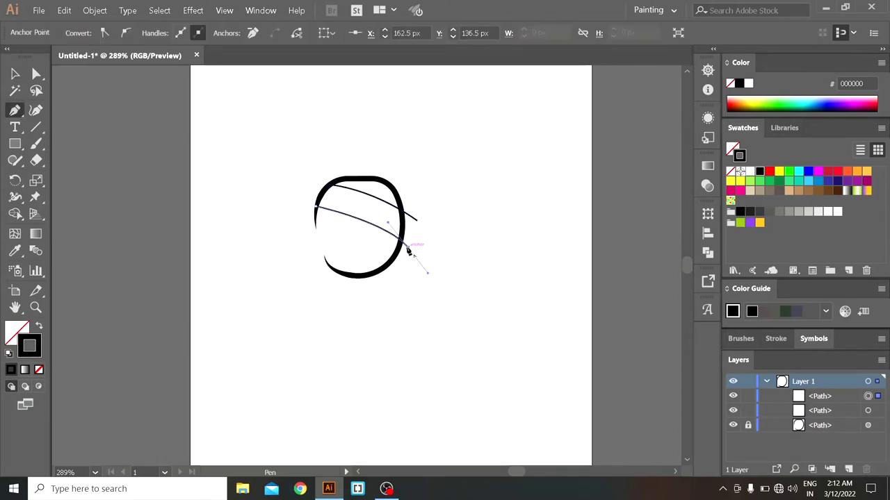
{"action": "left_click", "coordinate": [121, 150], "text": "ctrl"}
{"action": "left_click", "coordinate": [323, 228]}
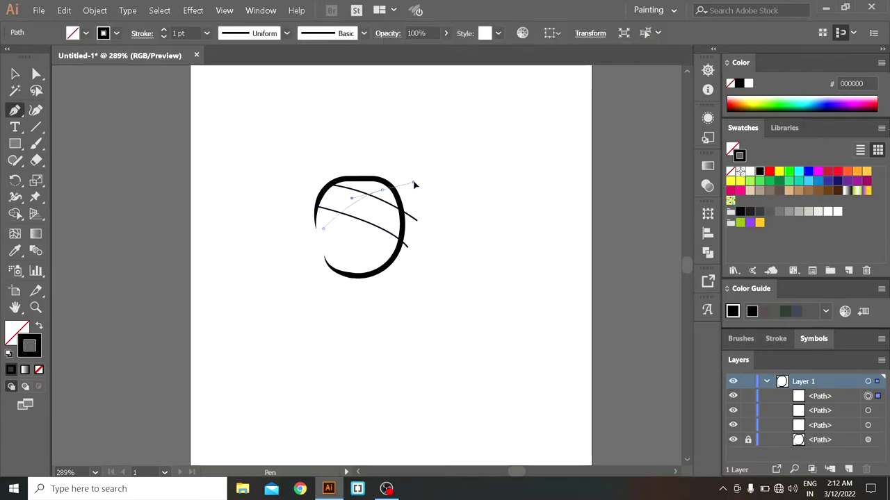
{"action": "left_click", "coordinate": [113, 139], "text": "ctrl"}
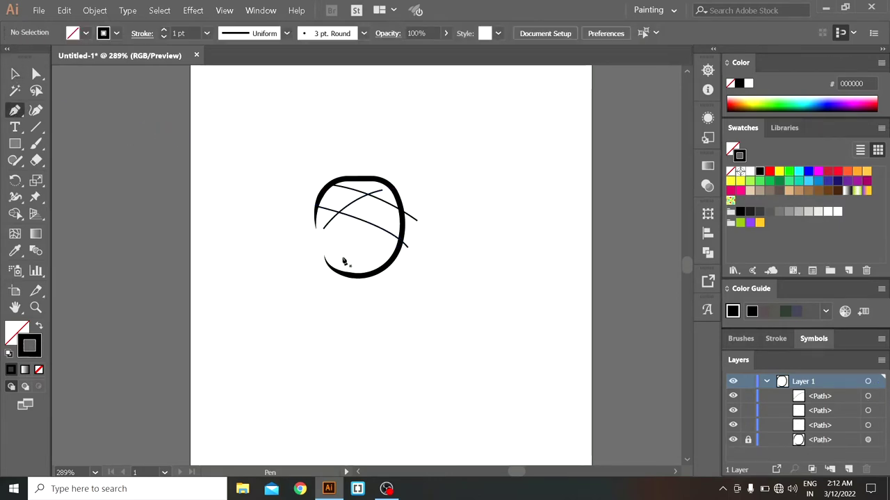
{"action": "left_click", "coordinate": [335, 258]}
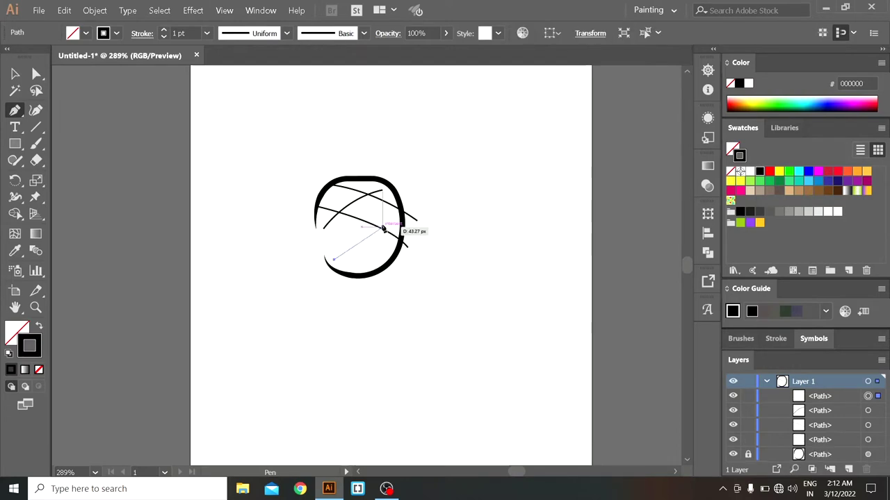
{"action": "key", "text": "ctrl+z"}
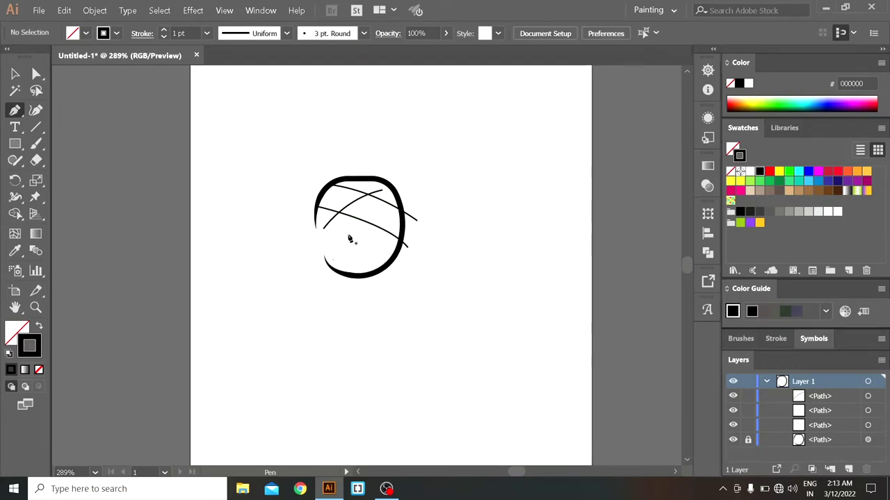
Step: Add more curved crossing lines across the right and lower body
{"action": "left_click", "coordinate": [342, 237]}
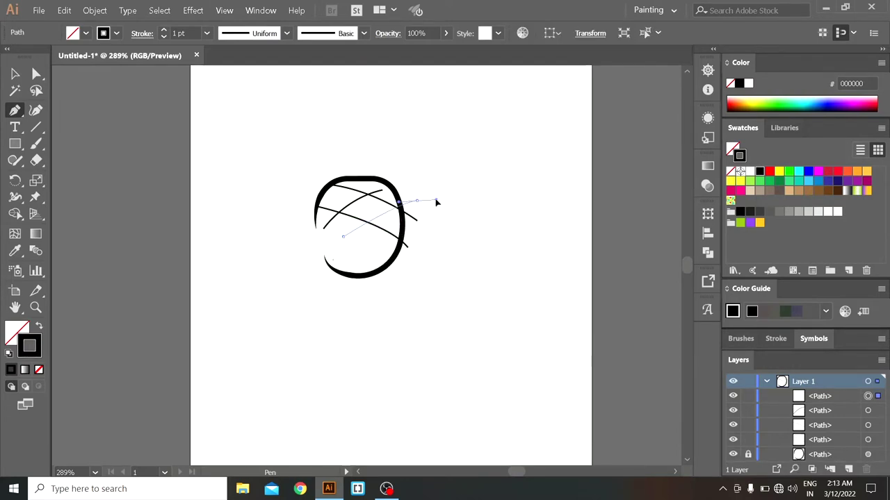
{"action": "left_click_drag", "start_coordinate": [436, 202], "coordinate": [421, 200]}
{"action": "left_click", "coordinate": [15, 110]}
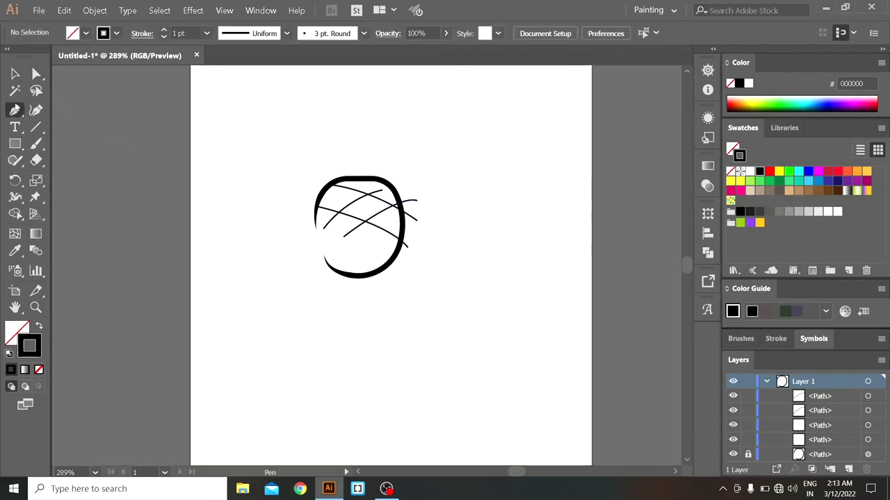
{"action": "left_click", "coordinate": [342, 232]}
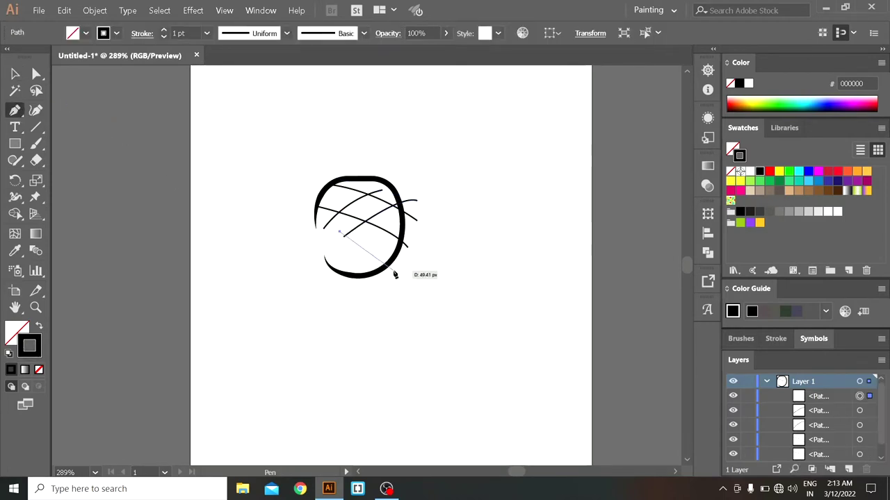
{"action": "left_click_drag", "start_coordinate": [415, 303], "coordinate": [414, 304]}
{"action": "left_click", "coordinate": [123, 90], "text": "ctrl"}
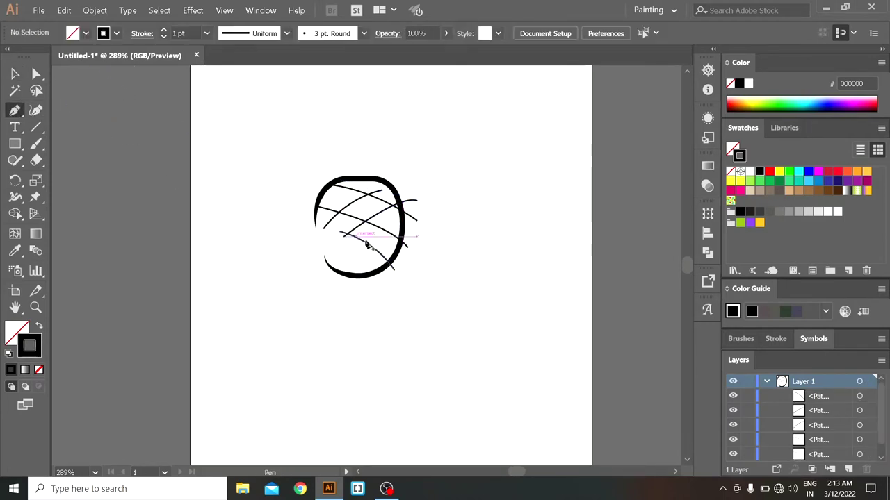
{"action": "left_click", "coordinate": [382, 245]}
Step: Reposition the bottom line, then give all crisscross lines a 3 pt tapered stroke
{"action": "key", "text": "v"}
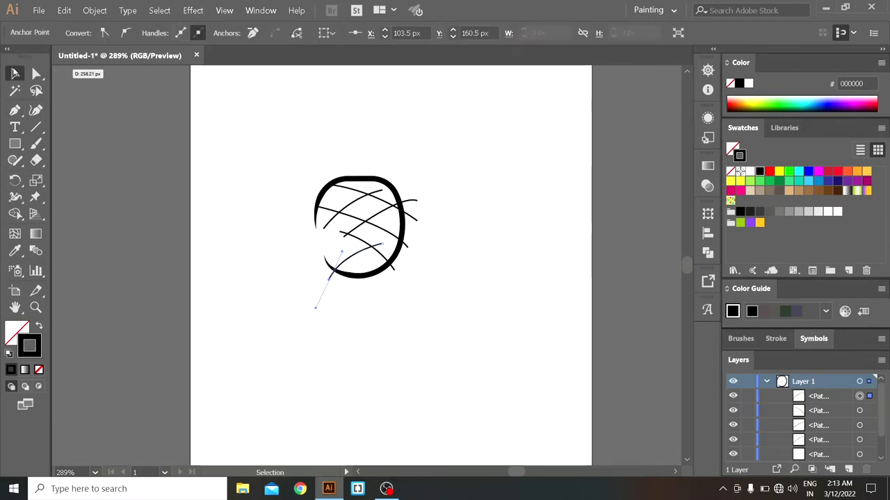
{"action": "left_click_drag", "start_coordinate": [393, 235], "coordinate": [416, 244]}
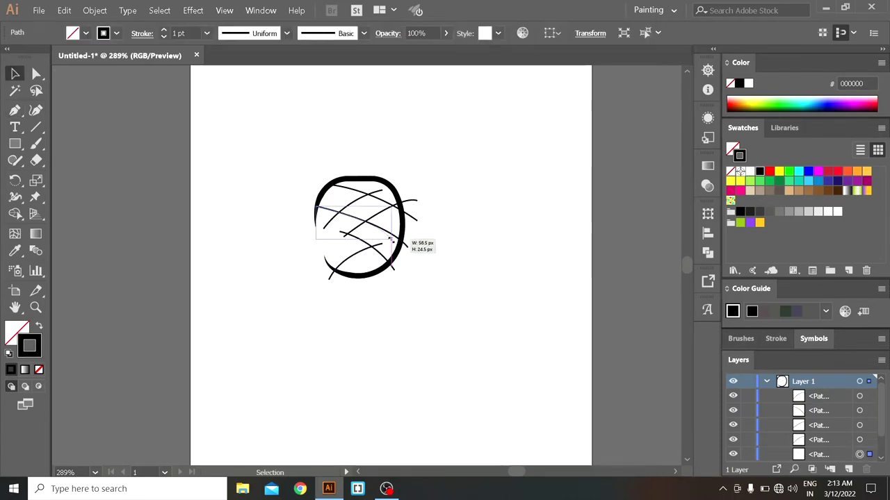
{"action": "left_click_drag", "start_coordinate": [296, 125], "coordinate": [417, 280]}
{"action": "left_click", "coordinate": [162, 31]}
{"action": "left_click", "coordinate": [163, 30]}
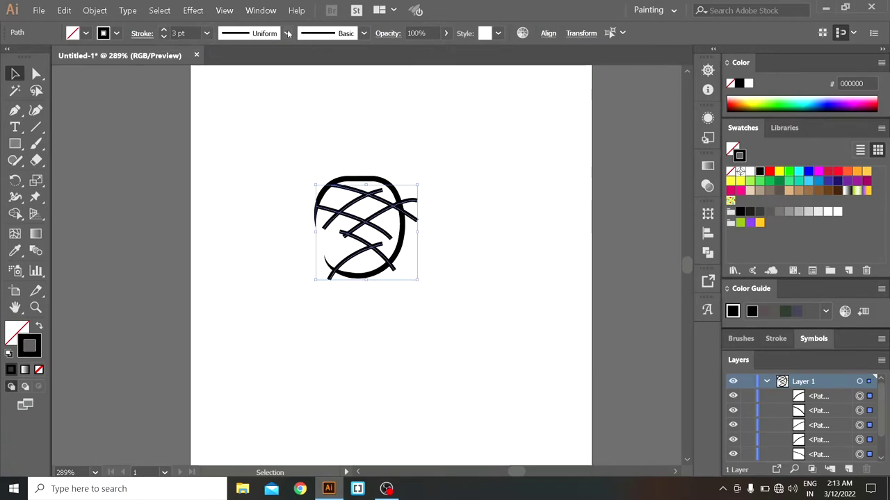
{"action": "left_click", "coordinate": [286, 34]}
{"action": "left_click", "coordinate": [245, 121]}
{"action": "left_click", "coordinate": [237, 295]}
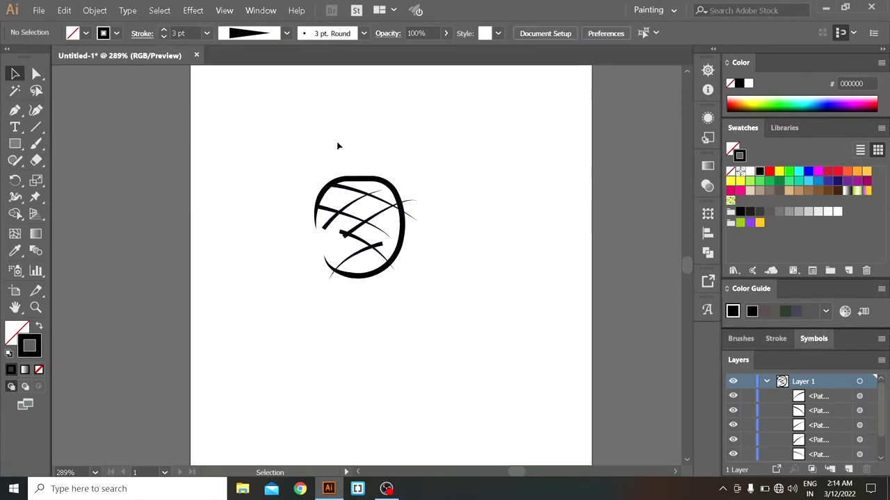
{"action": "key", "text": "ctrl+equal"}
{"action": "key", "text": "ctrl+equal"}
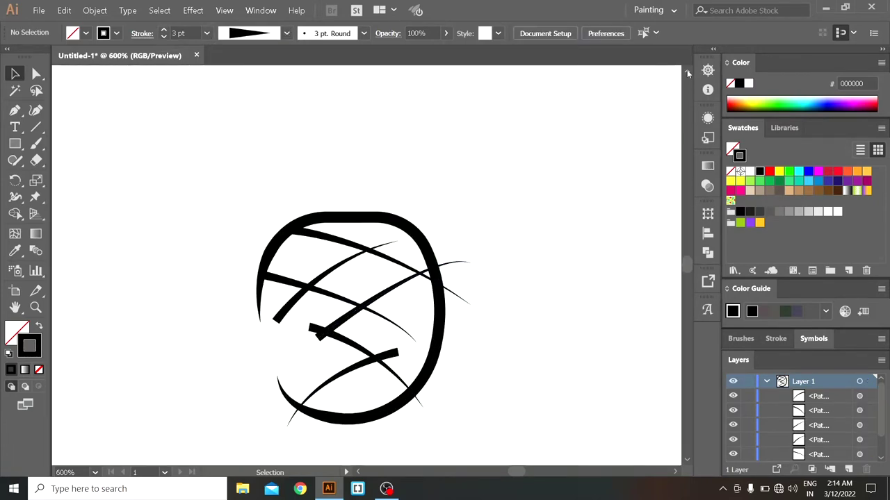
Step: Draw the curved crown base shape above the pineapple body
{"action": "left_click", "coordinate": [686, 71]}
{"action": "left_click", "coordinate": [14, 111]}
{"action": "left_click", "coordinate": [301, 231]}
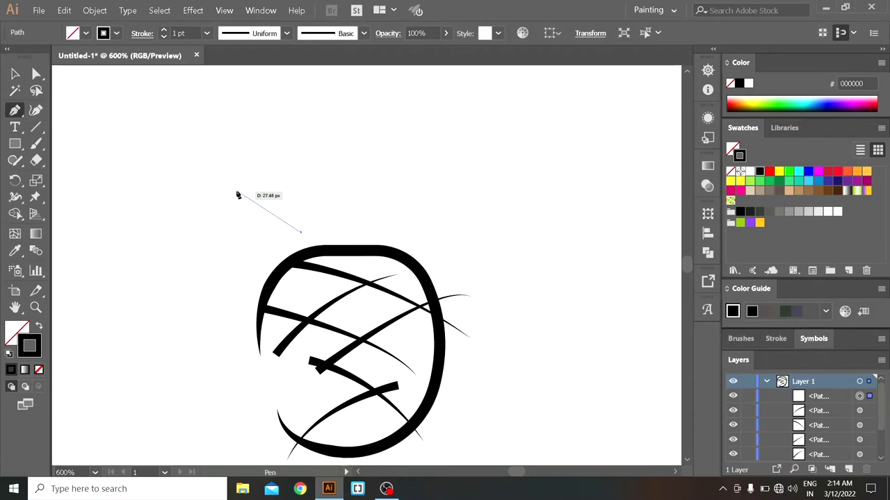
{"action": "left_click_drag", "start_coordinate": [420, 223], "coordinate": [523, 316]}
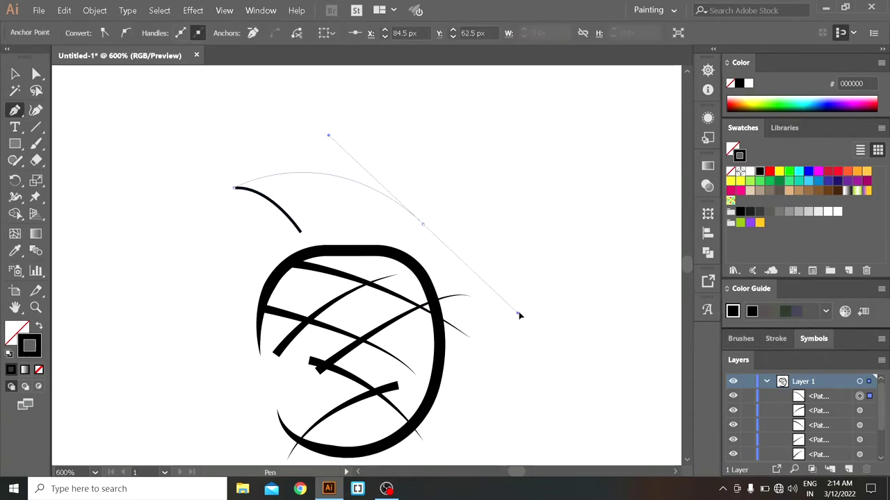
{"action": "left_click", "coordinate": [420, 226]}
Step: Draw the first curved leaf on the crown's left side
{"action": "left_click", "coordinate": [301, 231]}
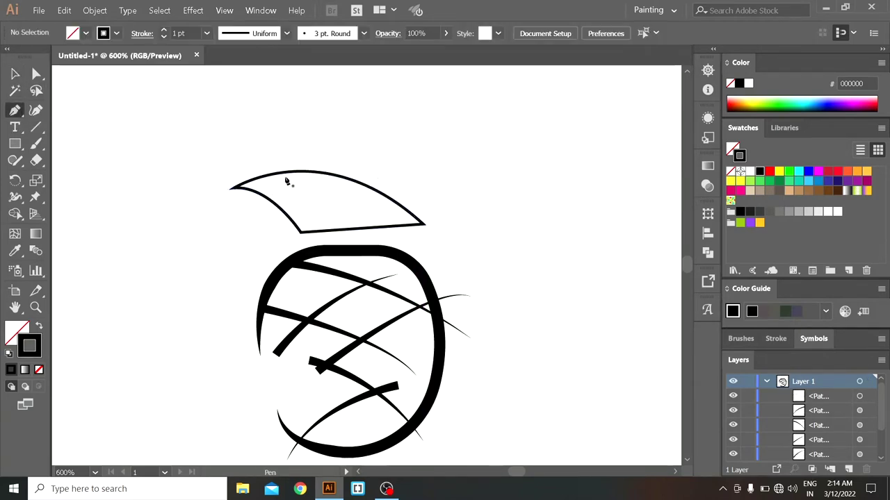
{"action": "left_click_drag", "start_coordinate": [291, 176], "coordinate": [261, 157]}
{"action": "scroll", "coordinate": [256, 99], "scroll_direction": "up", "scroll_amount": 1}
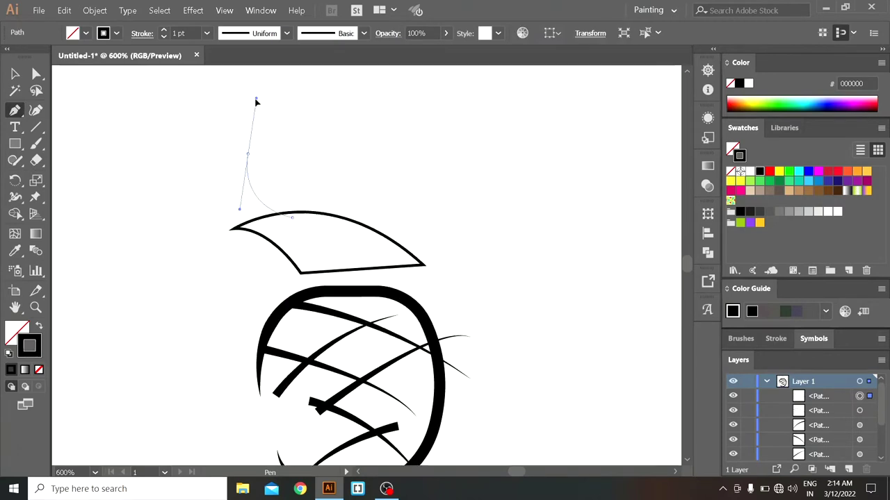
{"action": "left_click_drag", "start_coordinate": [253, 80], "coordinate": [250, 155]}
{"action": "right_click", "coordinate": [292, 118]}
{"action": "key", "text": "Escape"}
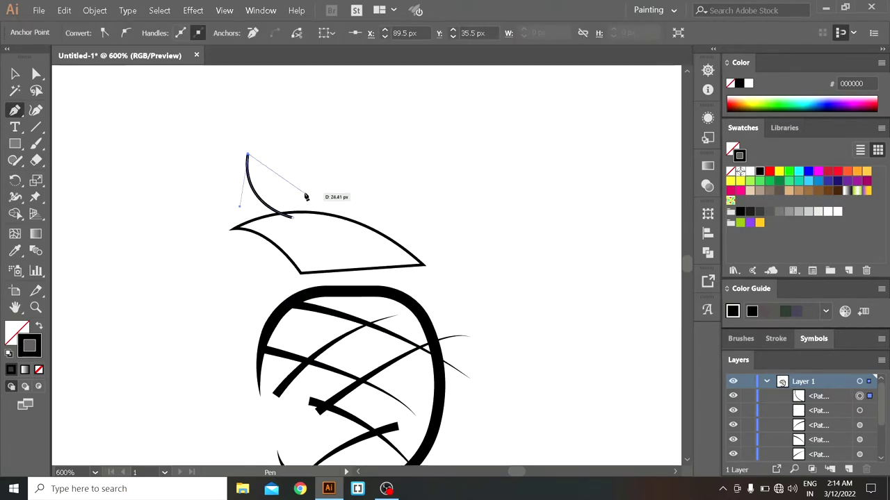
{"action": "left_click", "coordinate": [312, 221]}
{"action": "key", "text": "Escape"}
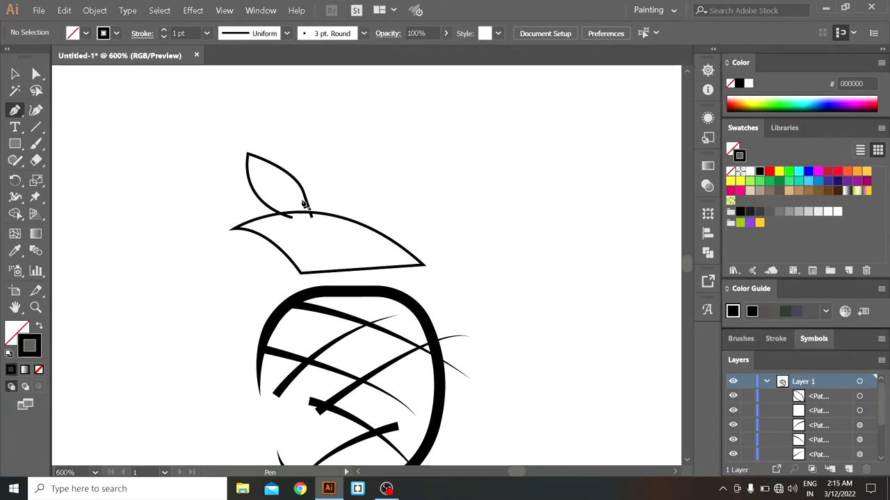
Step: Draw a zigzag path of tall curved leaf tips across the crown
{"action": "left_click_drag", "start_coordinate": [292, 185], "coordinate": [308, 133]}
{"action": "scroll", "coordinate": [326, 90], "scroll_direction": "up", "scroll_amount": 1}
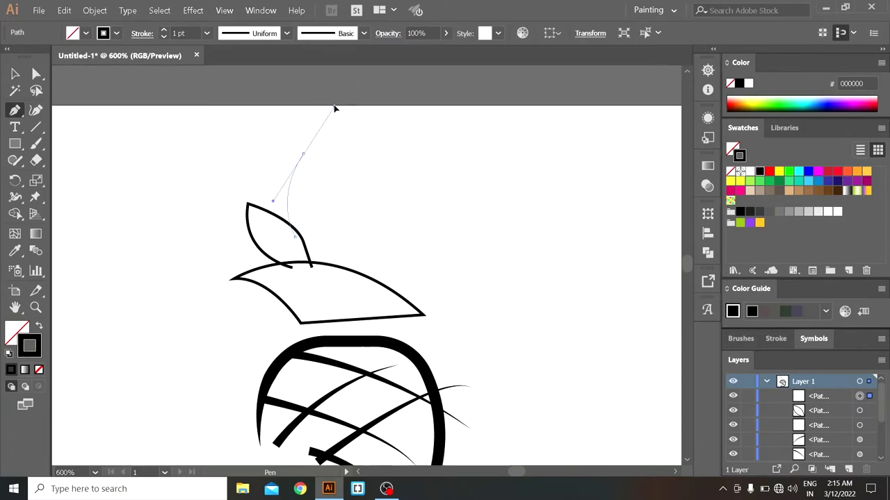
{"action": "left_click_drag", "start_coordinate": [317, 203], "coordinate": [319, 205]}
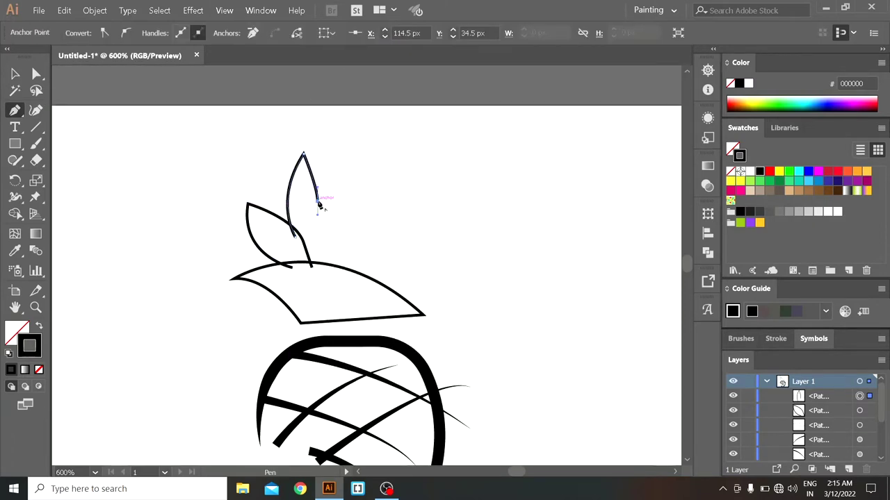
{"action": "left_click_drag", "start_coordinate": [364, 127], "coordinate": [335, 186]}
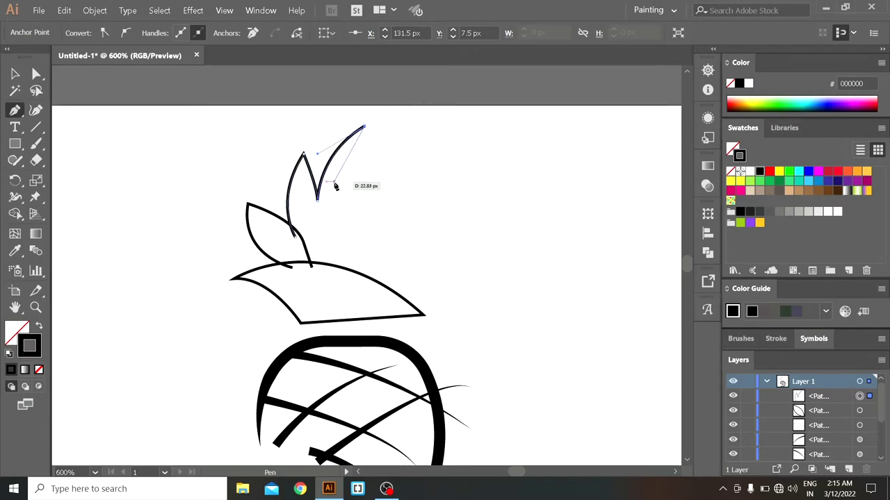
{"action": "left_click_drag", "start_coordinate": [356, 255], "coordinate": [322, 298]}
{"action": "mouse_move", "coordinate": [355, 249]}
{"action": "left_mouse_down"}
{"action": "mouse_move", "coordinate": [497, 99]}
{"action": "mouse_move", "coordinate": [478, 110]}
{"action": "left_mouse_up"}
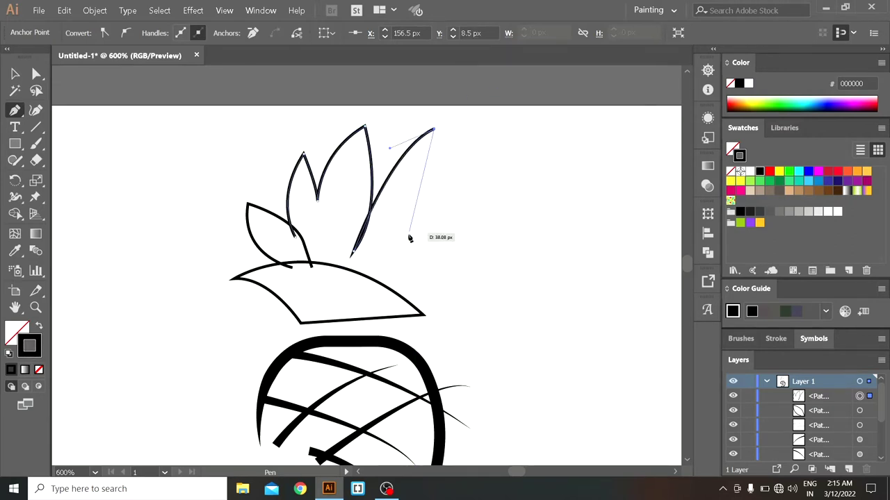
{"action": "left_click_drag", "start_coordinate": [409, 239], "coordinate": [412, 241]}
{"action": "mouse_move", "coordinate": [428, 198]}
{"action": "left_mouse_down"}
{"action": "mouse_move", "coordinate": [507, 152]}
{"action": "mouse_move", "coordinate": [500, 156]}
{"action": "left_mouse_up"}
{"action": "left_click", "coordinate": [511, 161]}
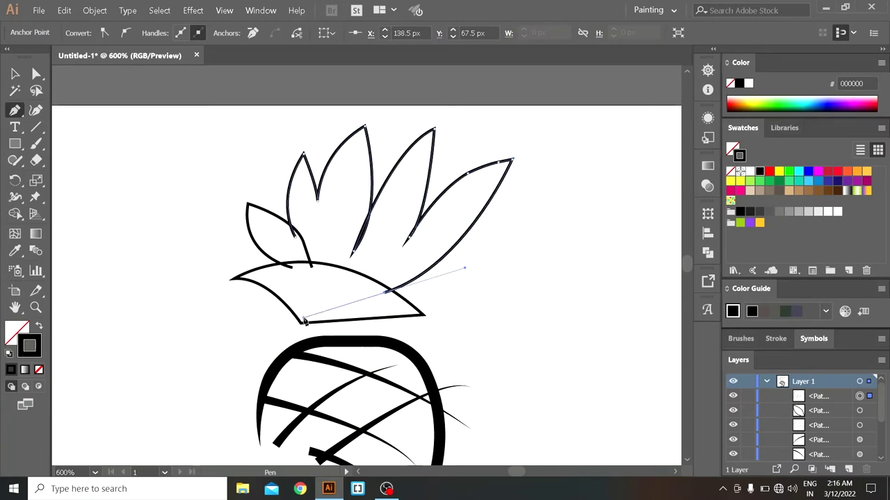
{"action": "left_click", "coordinate": [83, 109], "text": "ctrl"}
Step: Add a lower right leaf near the crown base
{"action": "mouse_move", "coordinate": [385, 291]}
{"action": "left_mouse_down"}
{"action": "mouse_move", "coordinate": [396, 294]}
{"action": "mouse_move", "coordinate": [342, 299]}
{"action": "left_mouse_up"}
{"action": "left_click", "coordinate": [523, 269]}
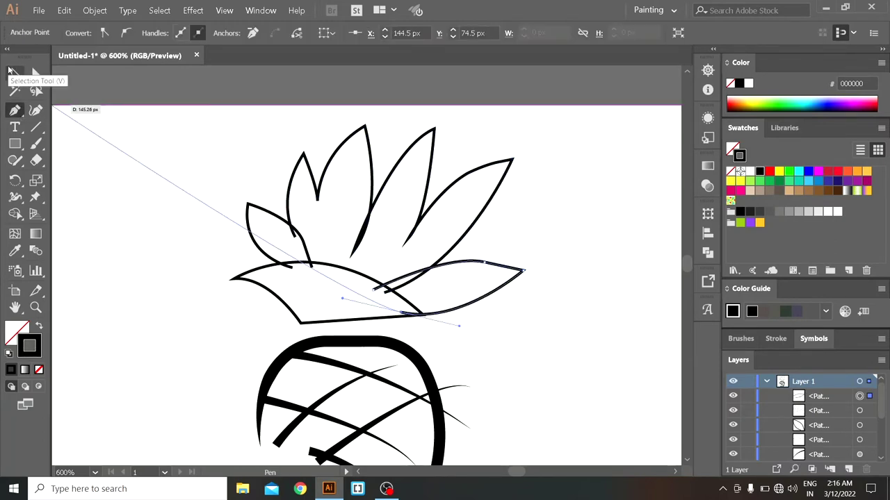
{"action": "left_click", "coordinate": [36, 110]}
Step: Pull the crown base's left tip up-left and select all the leaf outlines
{"action": "left_click", "coordinate": [279, 300]}
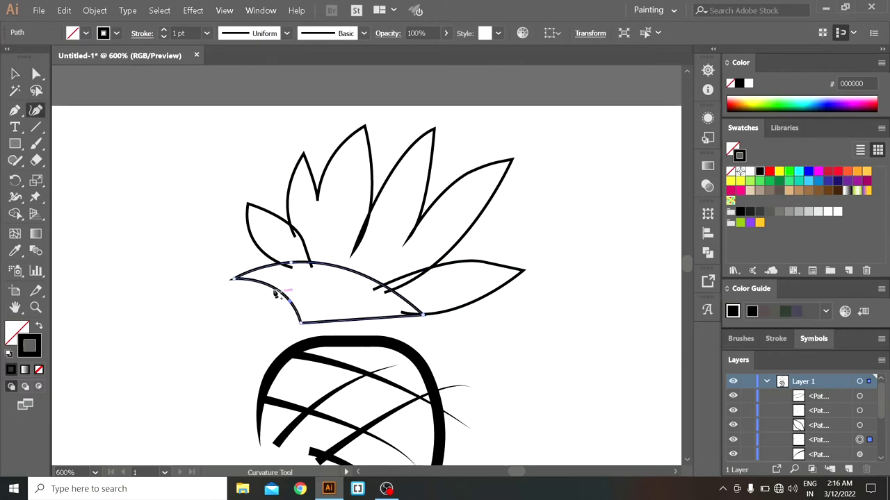
{"action": "left_click_drag", "start_coordinate": [235, 278], "coordinate": [213, 258]}
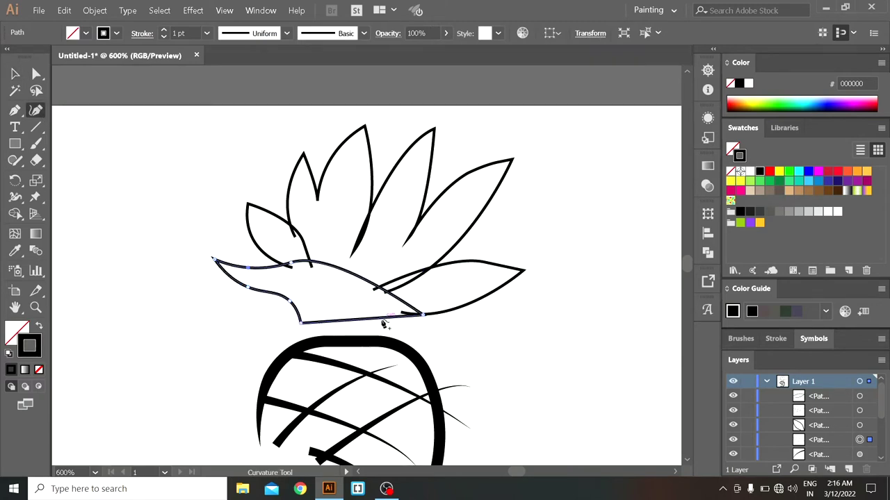
{"action": "left_click", "coordinate": [15, 74]}
{"action": "left_click_drag", "start_coordinate": [159, 113], "coordinate": [458, 318]}
{"action": "left_click", "coordinate": [36, 73]}
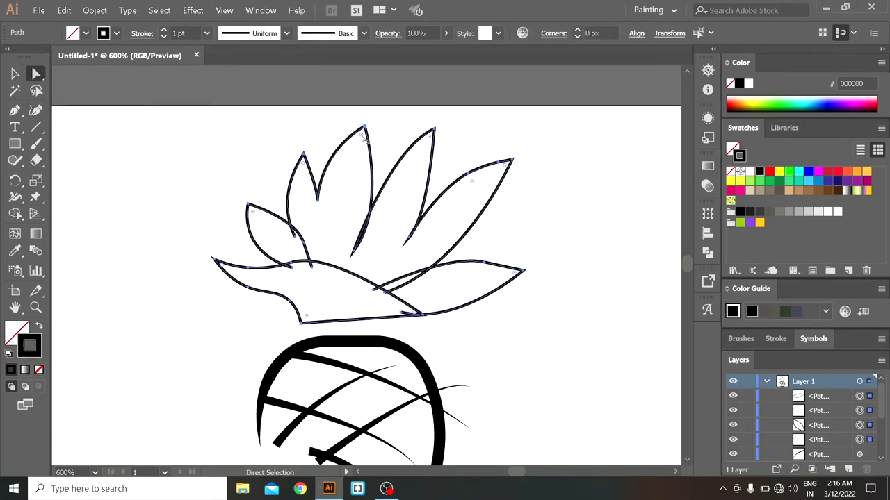
Step: Slightly round the leaf tips and merge the overlapping crown shapes with Shape Builder
{"action": "mouse_move", "coordinate": [361, 135]}
{"action": "left_mouse_down"}
{"action": "mouse_move", "coordinate": [377, 144]}
{"action": "mouse_move", "coordinate": [365, 138]}
{"action": "left_mouse_up"}
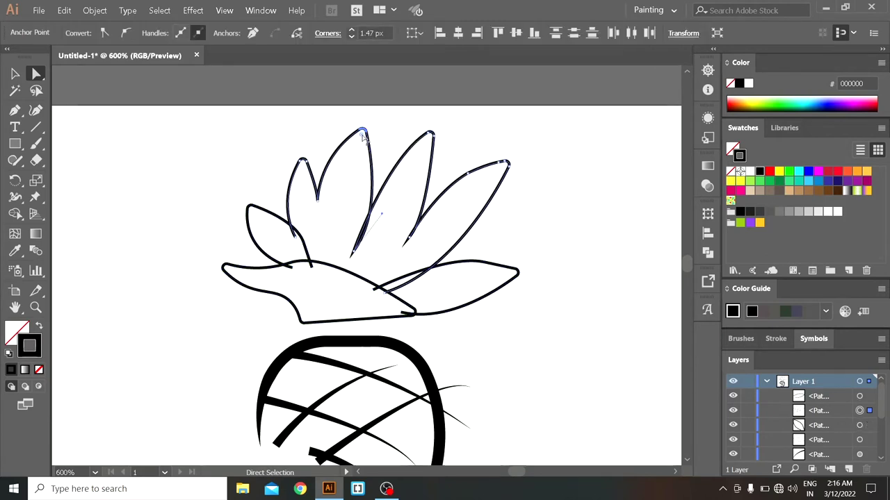
{"action": "left_click_drag", "start_coordinate": [195, 129], "coordinate": [253, 262]}
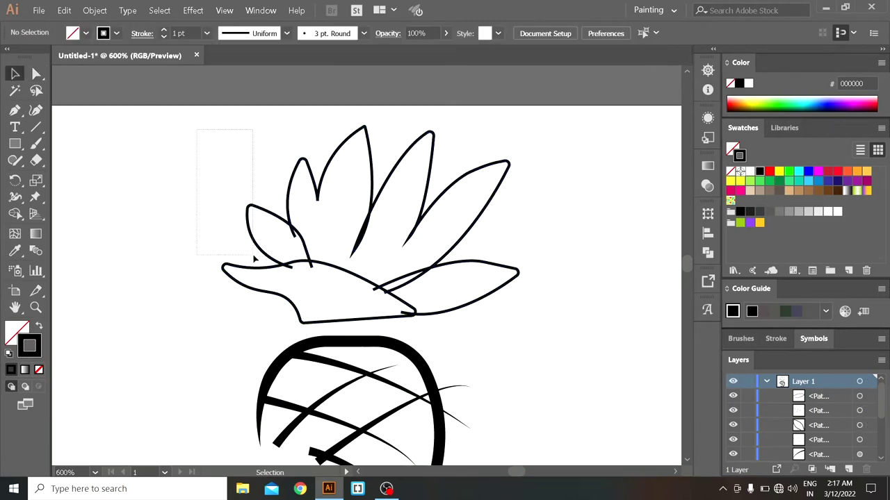
{"action": "left_click_drag", "start_coordinate": [220, 180], "coordinate": [512, 322]}
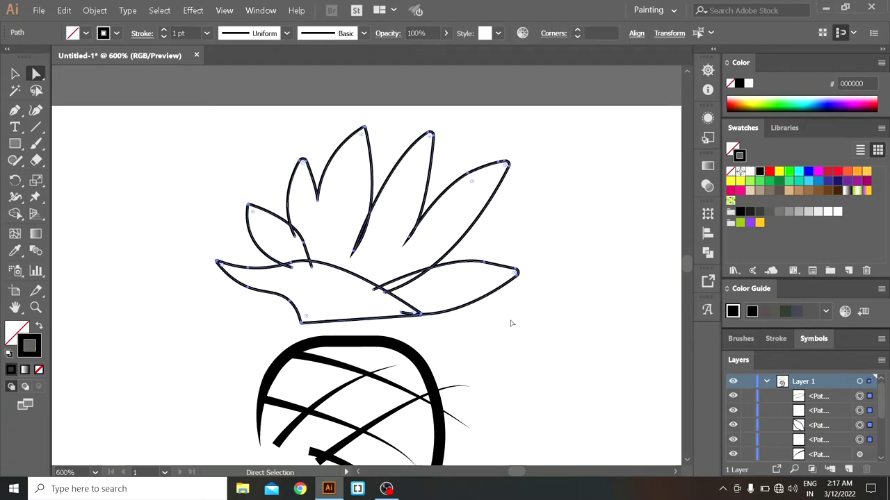
{"action": "key", "text": "shift+m"}
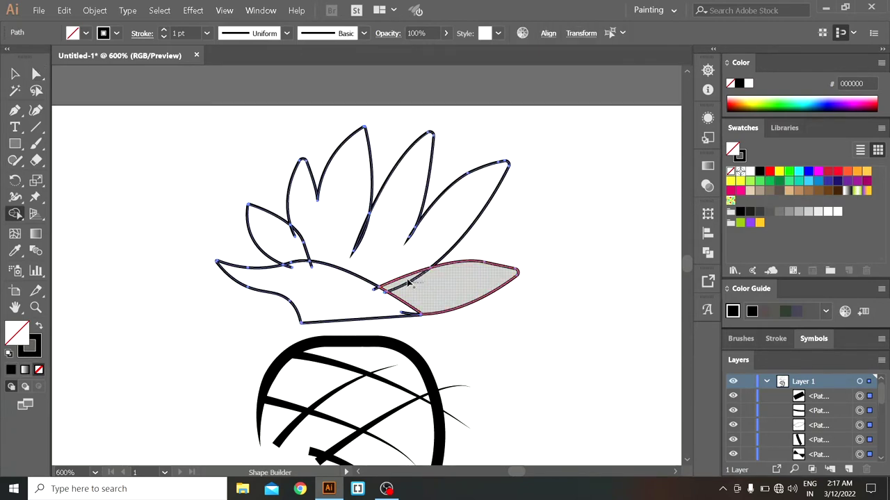
{"action": "key", "text": "v"}
{"action": "left_click", "coordinate": [132, 115]}
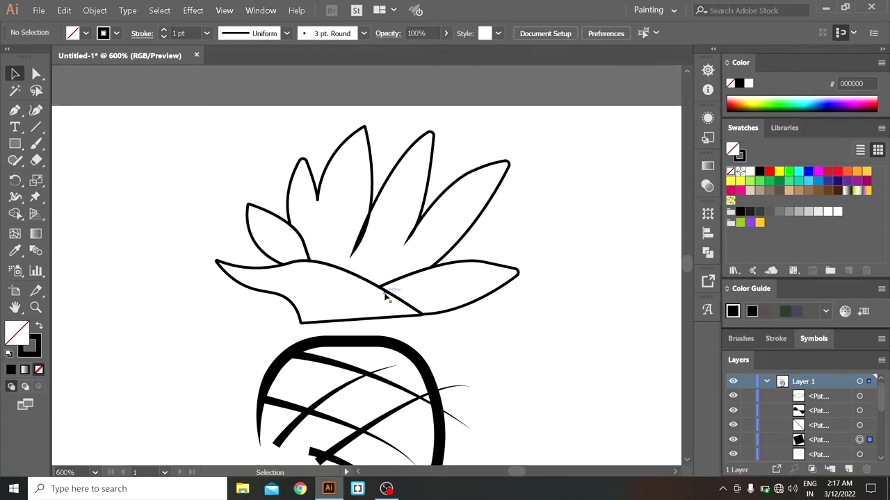
{"action": "left_click", "coordinate": [362, 239]}
Step: Give the crown paths a 3 pt stroke with a tapered width profile
{"action": "left_click_drag", "start_coordinate": [210, 141], "coordinate": [243, 278]}
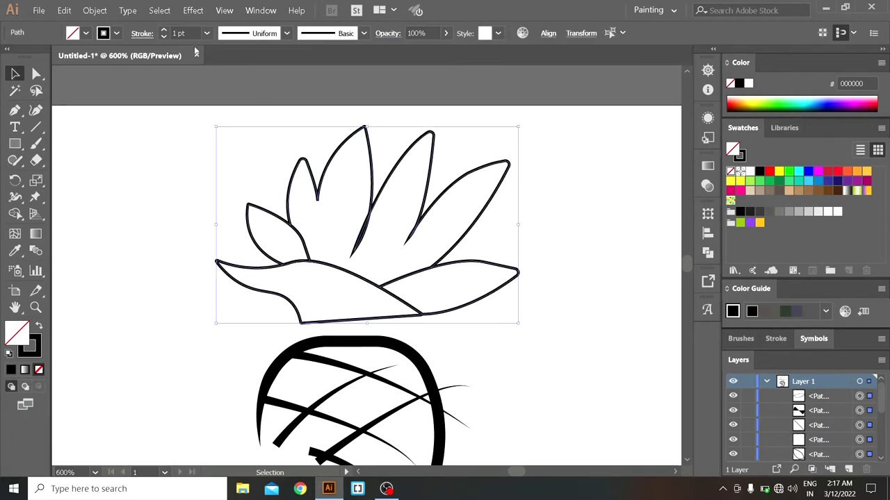
{"action": "left_click", "coordinate": [162, 32]}
{"action": "left_click", "coordinate": [162, 33]}
{"action": "left_click", "coordinate": [286, 33]}
{"action": "left_click", "coordinate": [238, 114]}
{"action": "left_click", "coordinate": [286, 33]}
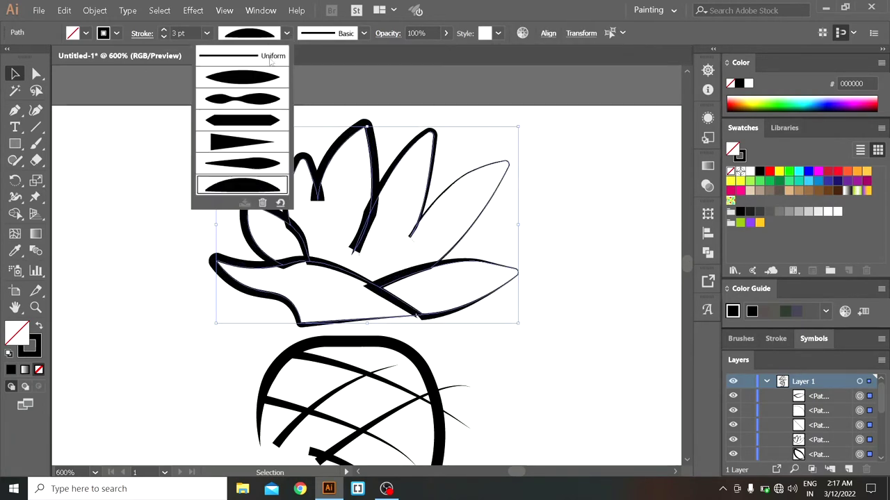
{"action": "left_click", "coordinate": [238, 74]}
{"action": "left_click", "coordinate": [187, 148]}
Step: Group the crown leaves and place a duplicate beside the pineapple
{"action": "left_click_drag", "start_coordinate": [244, 143], "coordinate": [470, 290]}
{"action": "right_click", "coordinate": [429, 221]}
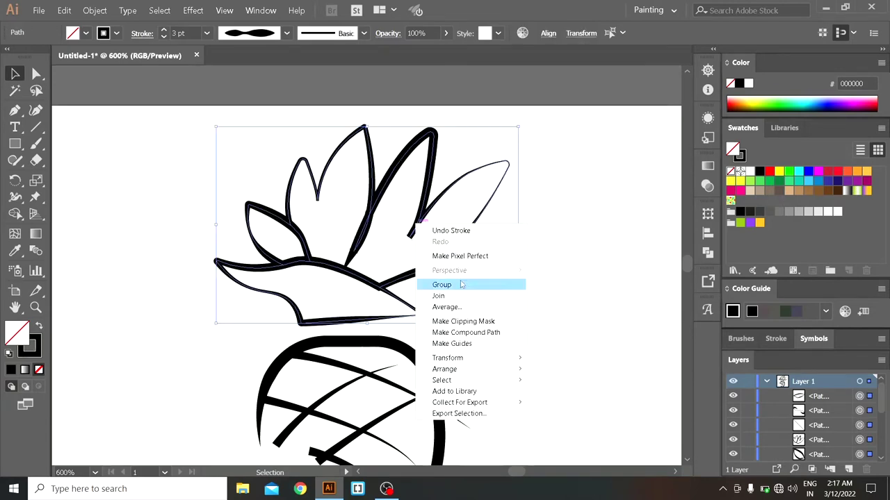
{"action": "left_click", "coordinate": [466, 282]}
{"action": "left_click_drag", "start_coordinate": [243, 248], "coordinate": [53, 184]}
{"action": "left_click", "coordinate": [535, 191]}
{"action": "key", "text": "ctrl+minus"}
{"action": "key", "text": "ctrl+minus"}
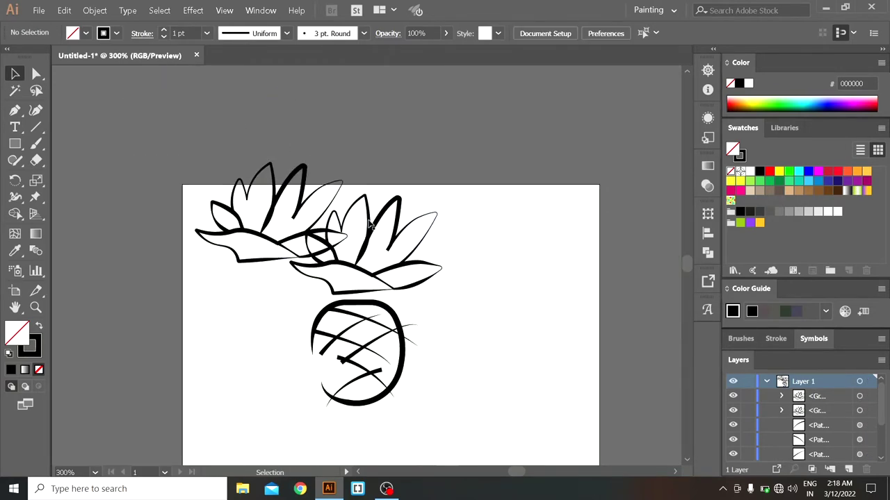
{"action": "mouse_move", "coordinate": [338, 268]}
{"action": "left_mouse_down"}
{"action": "mouse_move", "coordinate": [576, 367]}
{"action": "mouse_move", "coordinate": [543, 332]}
{"action": "left_mouse_up"}
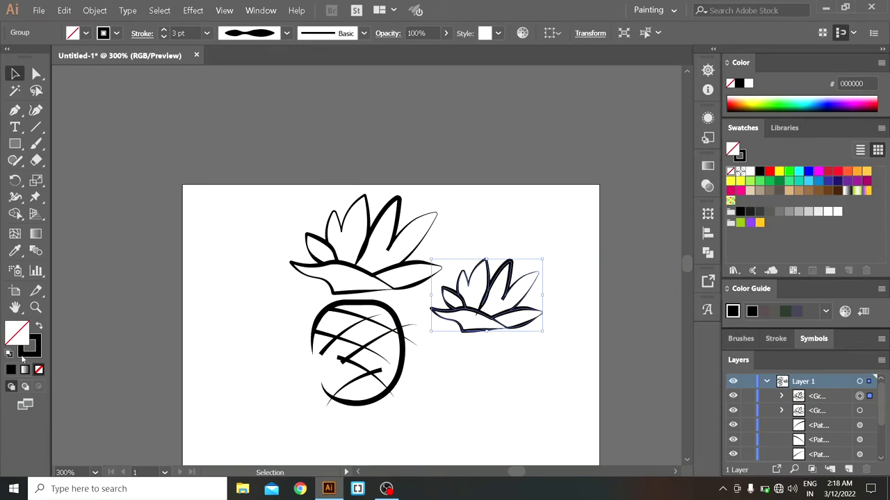
Step: Fill the crown copy light green with no stroke and duplicate it
{"action": "key", "text": "ctrl+plus"}
{"action": "key", "text": "ctrl+plus"}
{"action": "key", "text": "ctrl+plus"}
{"action": "left_click", "coordinate": [729, 171]}
{"action": "key", "text": "x"}
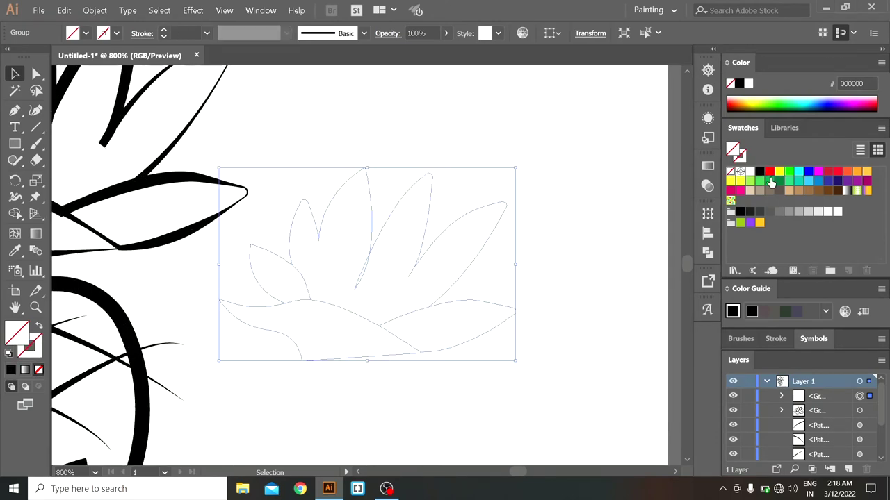
{"action": "left_click", "coordinate": [750, 181]}
{"action": "mouse_move", "coordinate": [383, 308]}
{"action": "left_mouse_down"}
{"action": "mouse_move", "coordinate": [546, 407]}
{"action": "mouse_move", "coordinate": [377, 167]}
{"action": "left_mouse_up"}
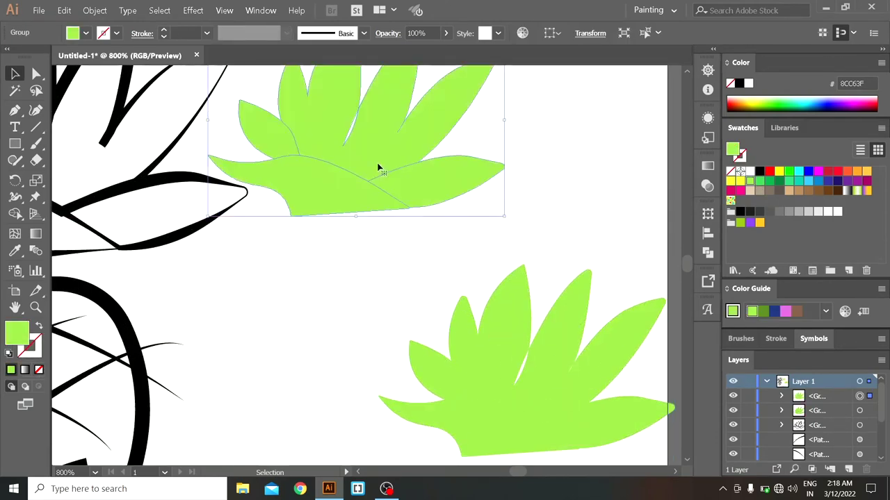
{"action": "left_click_drag", "start_coordinate": [603, 312], "coordinate": [517, 269]}
{"action": "left_click", "coordinate": [518, 269]}
Step: Cut the duplicate with a freehand line, deleting its left part and merging the leaf regions
{"action": "key", "text": "n"}
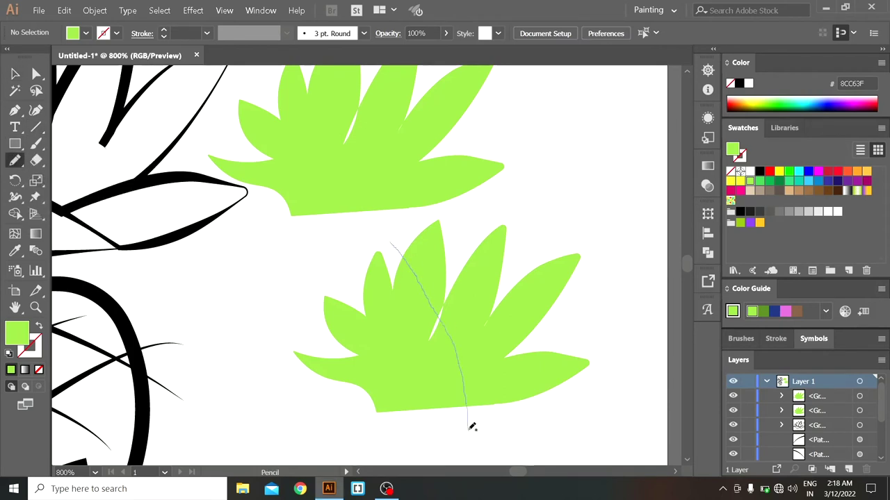
{"action": "left_click_drag", "start_coordinate": [472, 427], "coordinate": [469, 430]}
{"action": "key", "text": "v"}
{"action": "left_click", "coordinate": [467, 317], "text": "shift"}
{"action": "key", "text": "shift+m"}
{"action": "left_click", "coordinate": [372, 327], "text": "alt"}
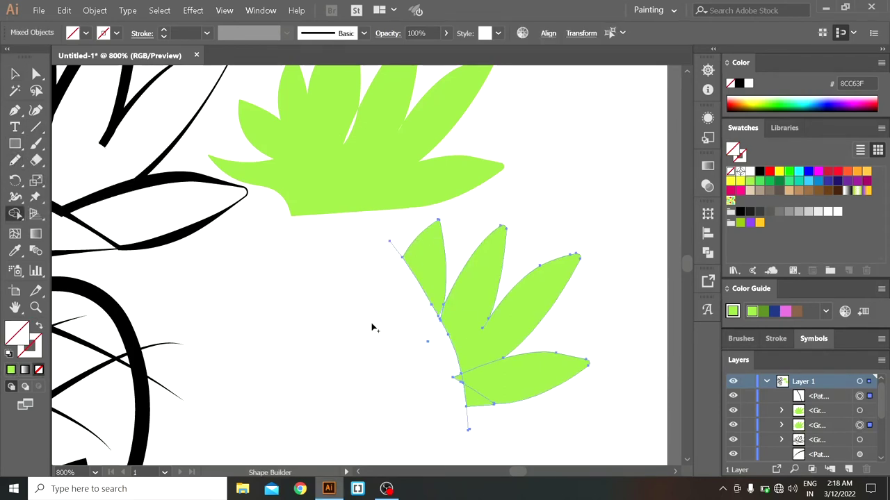
{"action": "left_click_drag", "start_coordinate": [457, 377], "coordinate": [437, 298]}
Step: Fill the merged shape dark green and tuck it behind the light-green leaves
{"action": "key", "text": "v"}
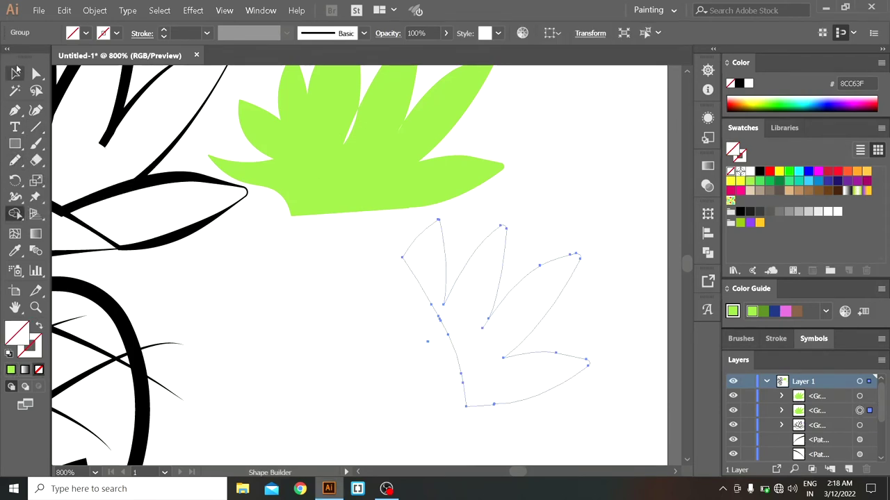
{"action": "left_click", "coordinate": [764, 182]}
{"action": "left_click_drag", "start_coordinate": [493, 343], "coordinate": [427, 153]}
{"action": "left_click", "coordinate": [581, 253]}
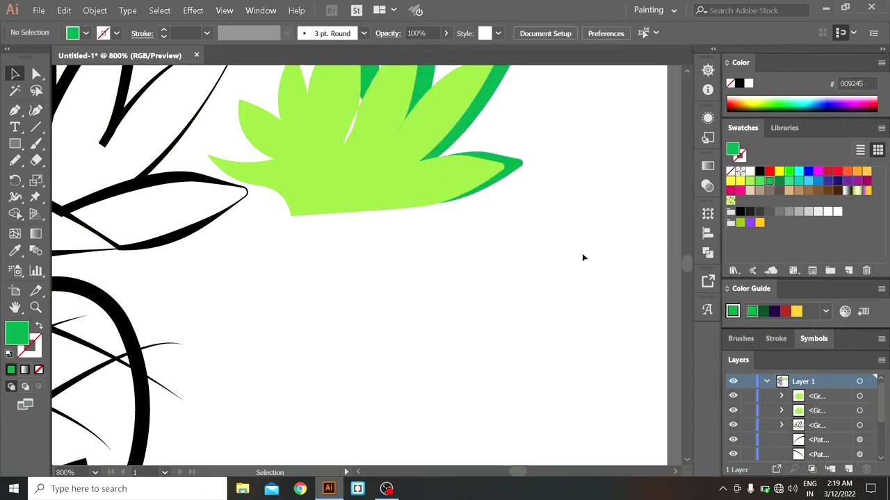
{"action": "key", "text": "ctrl+equal"}
{"action": "key", "text": "ctrl+minus"}
{"action": "key", "text": "ctrl+minus"}
{"action": "key", "text": "ctrl+minus"}
{"action": "key", "text": "minus"}
{"action": "left_click", "coordinate": [472, 350]}
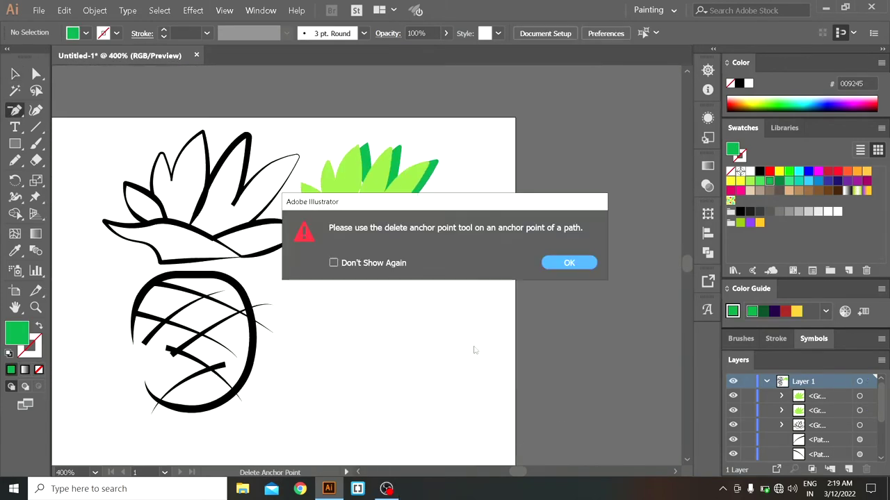
{"action": "key", "text": "Return"}
{"action": "scroll", "coordinate": [417, 313], "scroll_direction": "left", "scroll_amount": 3}
Step: Move both green leaf groups onto the crown and bring the sketch outline to front
{"action": "key", "text": "v"}
{"action": "left_click", "coordinate": [515, 194]}
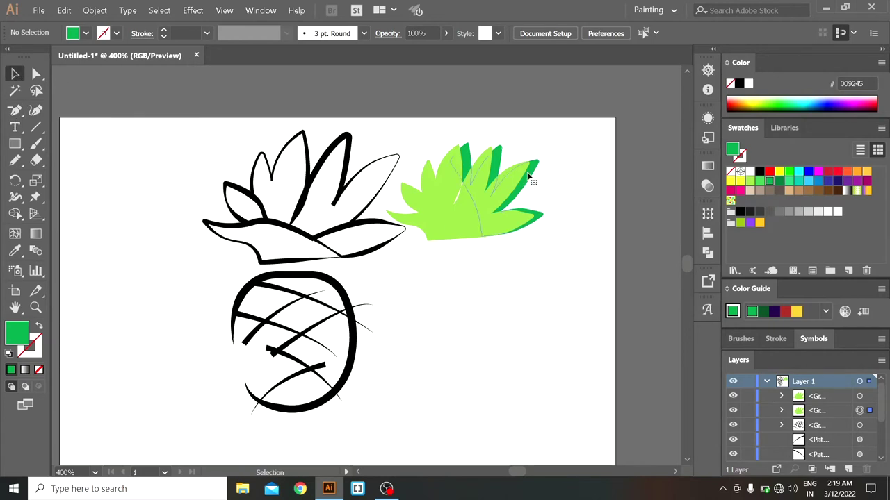
{"action": "left_click", "coordinate": [485, 199], "text": "shift"}
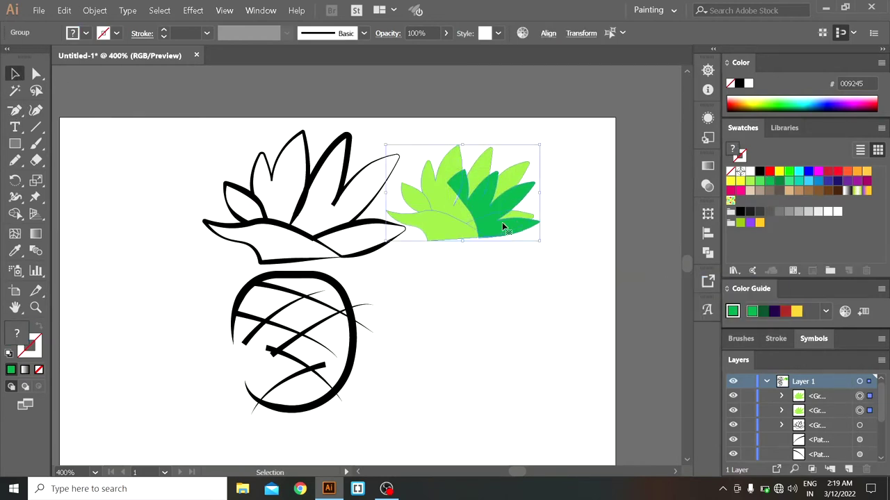
{"action": "left_click_drag", "start_coordinate": [502, 224], "coordinate": [360, 241]}
{"action": "left_click", "coordinate": [398, 158]}
{"action": "right_click", "coordinate": [438, 125]}
{"action": "left_click", "coordinate": [625, 239]}
{"action": "left_click", "coordinate": [566, 238]}
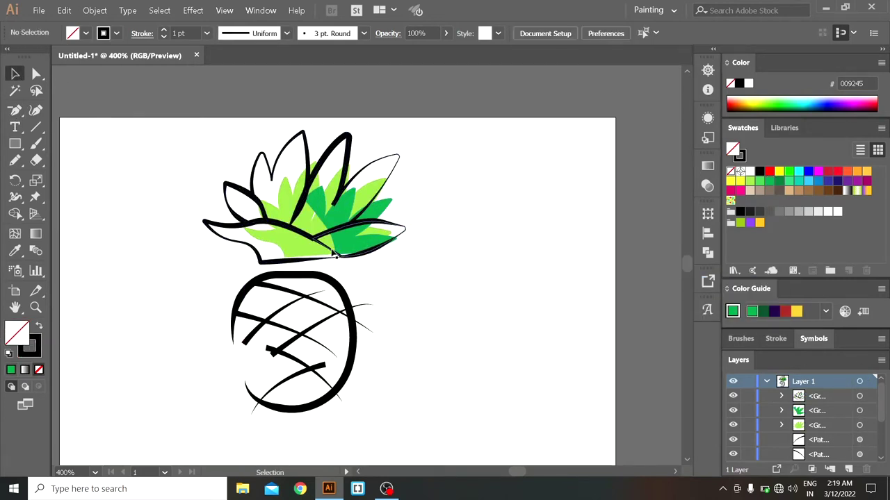
{"action": "left_click", "coordinate": [318, 252]}
Step: Resize the green leaves to fill the crown, then group them with the outline
{"action": "left_click_drag", "start_coordinate": [248, 161], "coordinate": [244, 139]}
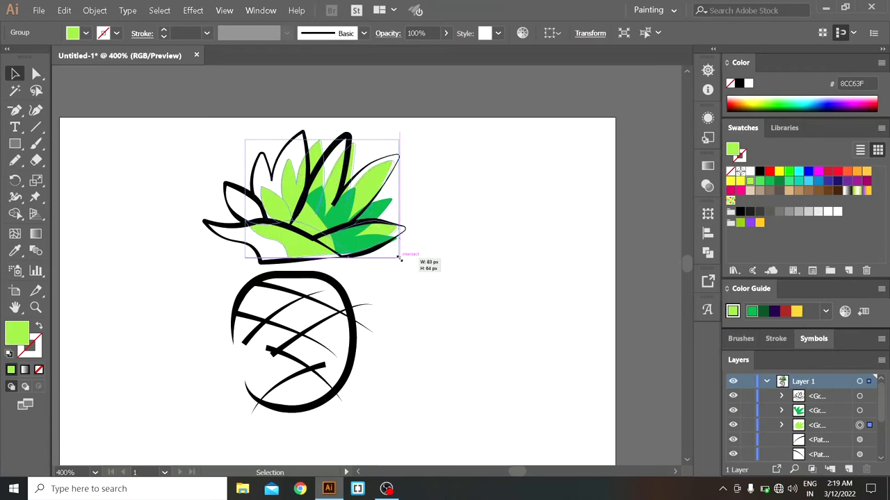
{"action": "left_click_drag", "start_coordinate": [397, 257], "coordinate": [407, 257]}
{"action": "mouse_move", "coordinate": [402, 212]}
{"action": "left_mouse_down"}
{"action": "mouse_move", "coordinate": [372, 239]}
{"action": "mouse_move", "coordinate": [367, 233]}
{"action": "left_mouse_up"}
{"action": "left_click", "coordinate": [474, 276]}
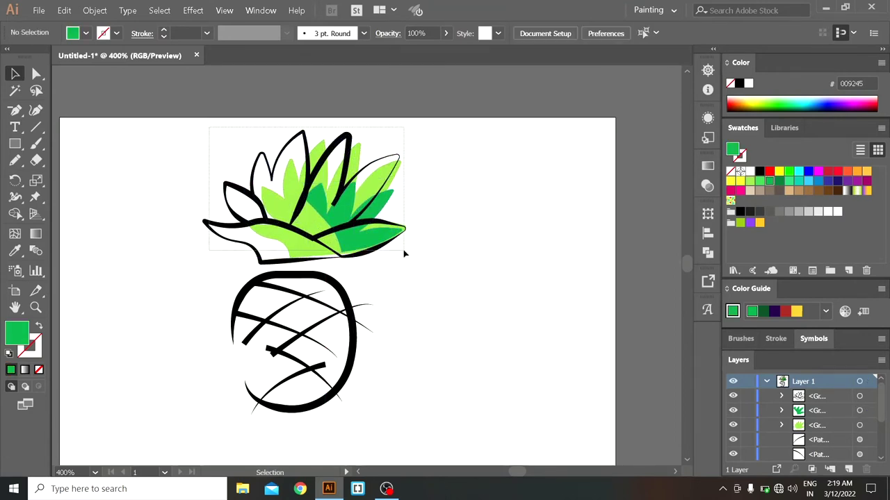
{"action": "left_click_drag", "start_coordinate": [426, 264], "coordinate": [426, 264]}
{"action": "left_click", "coordinate": [128, 10]}
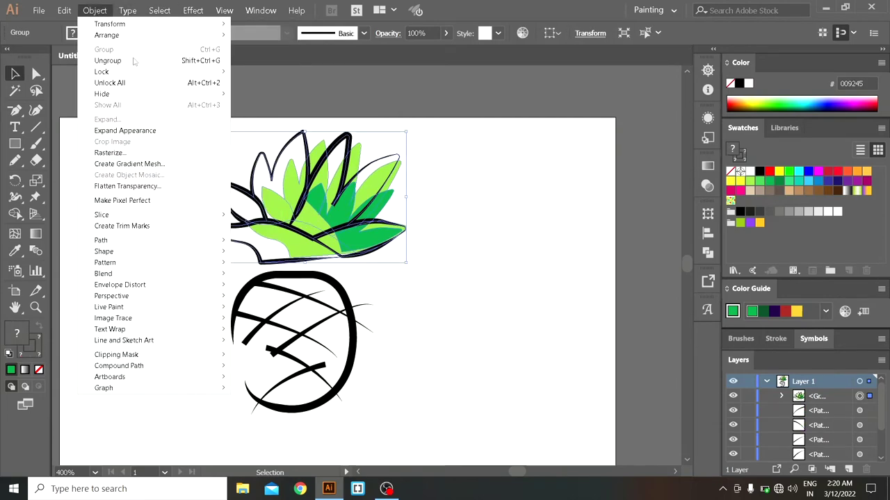
Step: Shrink the crown group and move it down onto the top of the pineapple body
{"action": "left_click", "coordinate": [172, 133]}
{"action": "left_click_drag", "start_coordinate": [406, 264], "coordinate": [349, 226]}
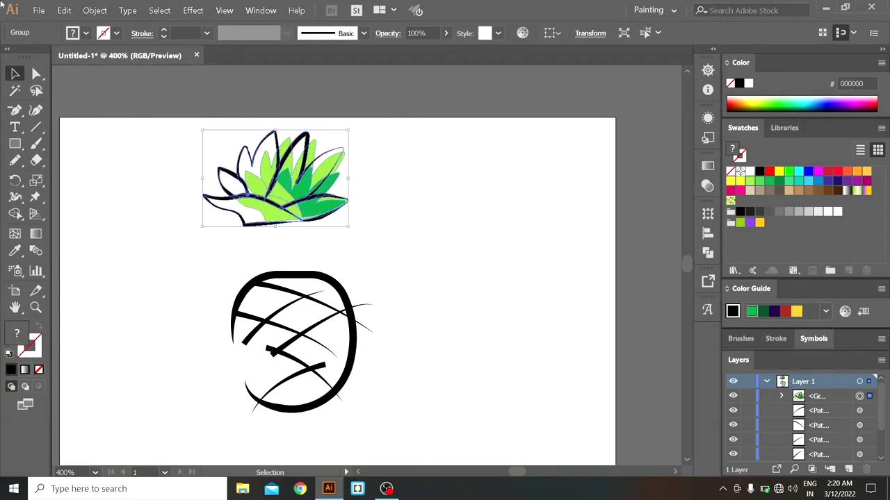
{"action": "left_click_drag", "start_coordinate": [295, 185], "coordinate": [311, 240]}
Step: Check the crown group's appearance and opacity settings, then close the appearance details
{"action": "right_click", "coordinate": [301, 235]}
{"action": "left_click", "coordinate": [707, 117]}
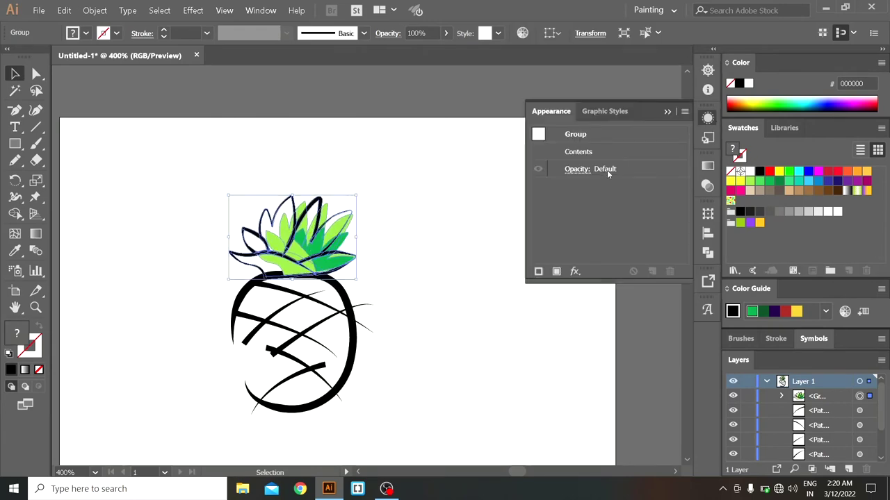
{"action": "left_click", "coordinate": [607, 169]}
{"action": "left_click", "coordinate": [454, 195]}
{"action": "left_click", "coordinate": [292, 236]}
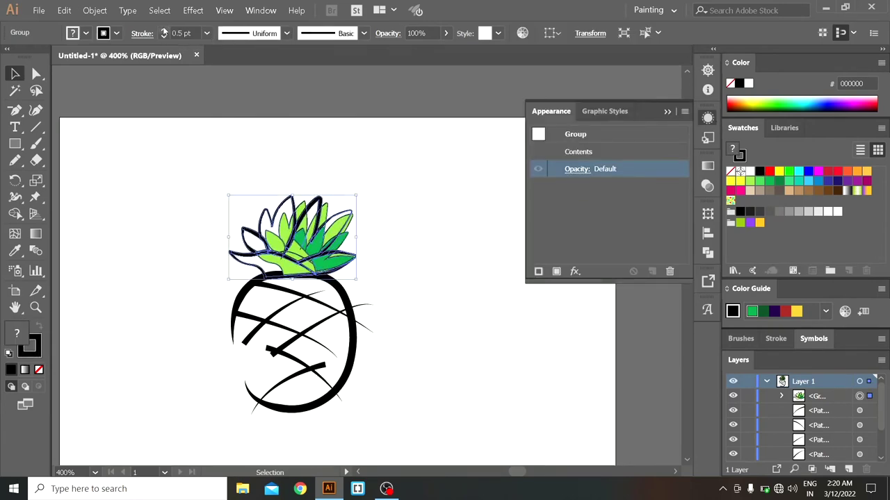
{"action": "left_click", "coordinate": [226, 134]}
{"action": "left_click", "coordinate": [599, 262]}
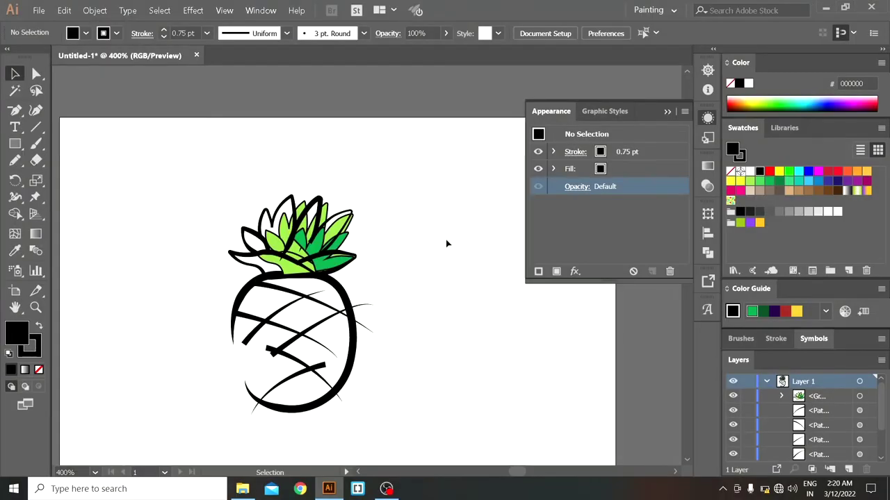
{"action": "left_click", "coordinate": [667, 112]}
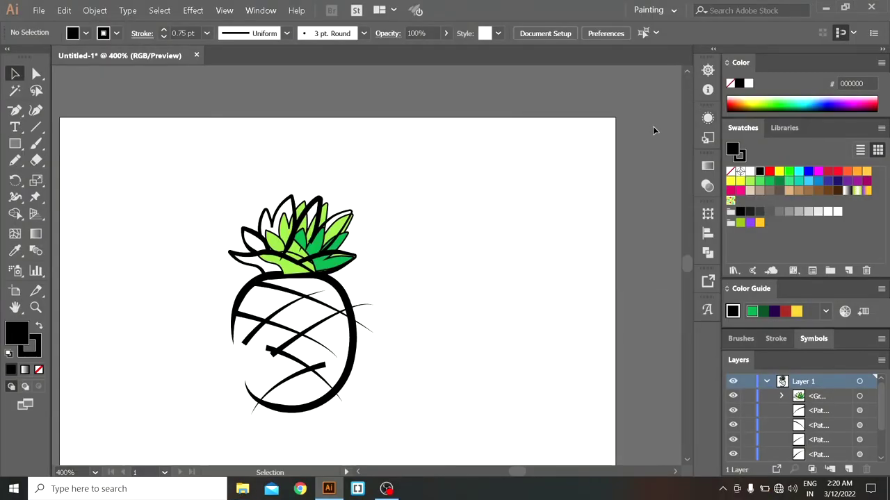
{"action": "left_click", "coordinate": [304, 238]}
{"action": "left_click", "coordinate": [391, 211]}
Step: Isolate the crown group to select its upper and lower leaf outlines, then exit isolation
{"action": "right_click", "coordinate": [306, 236]}
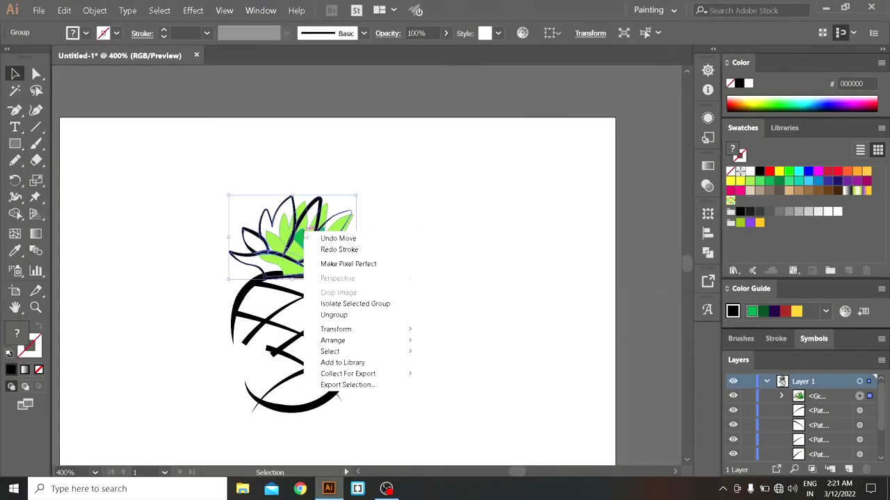
{"action": "left_click", "coordinate": [355, 304]}
{"action": "left_click", "coordinate": [271, 256]}
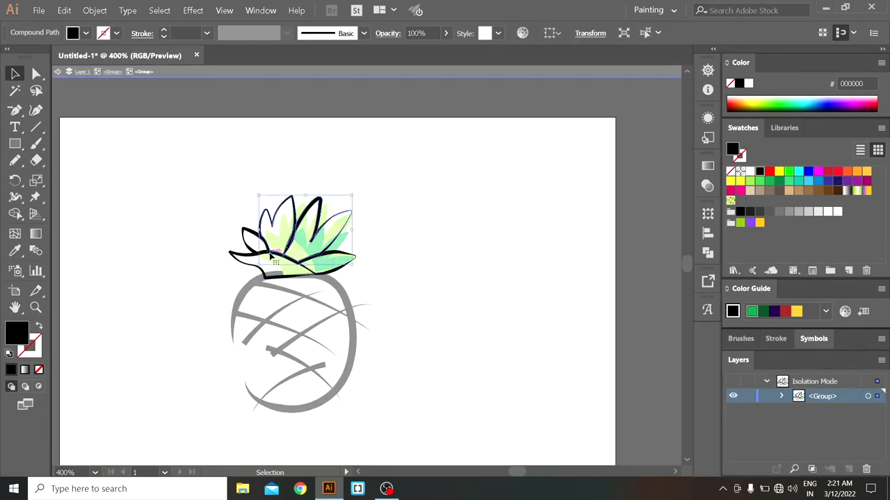
{"action": "left_click", "coordinate": [271, 257]}
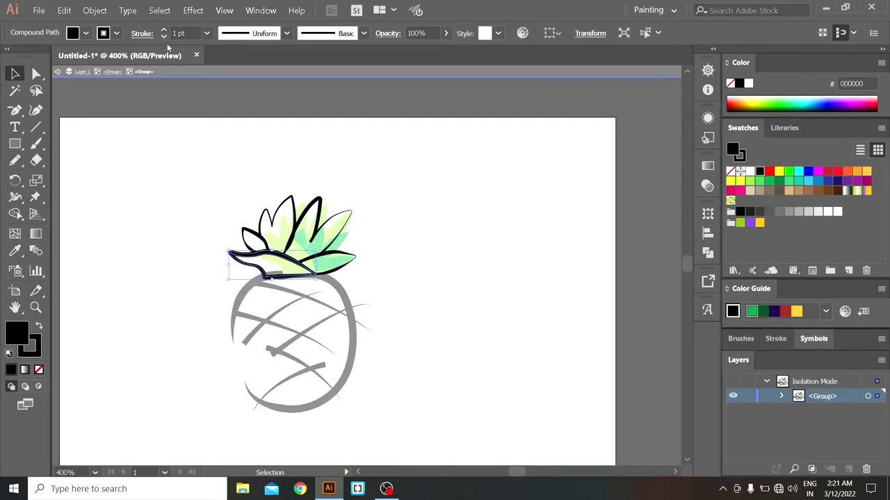
{"action": "double_click", "coordinate": [508, 247]}
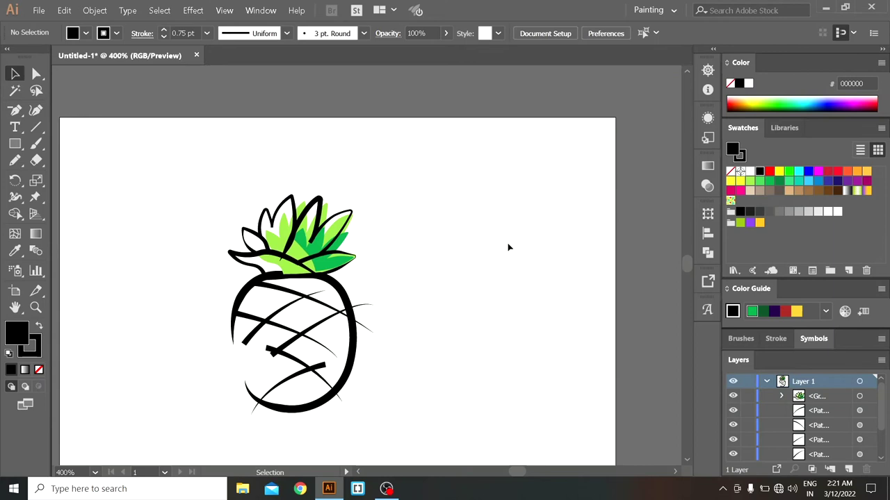
{"action": "left_click", "coordinate": [294, 278]}
{"action": "left_click", "coordinate": [447, 306]}
Step: Tilt the pineapple crown slightly by rotating it
{"action": "left_click", "coordinate": [290, 205]}
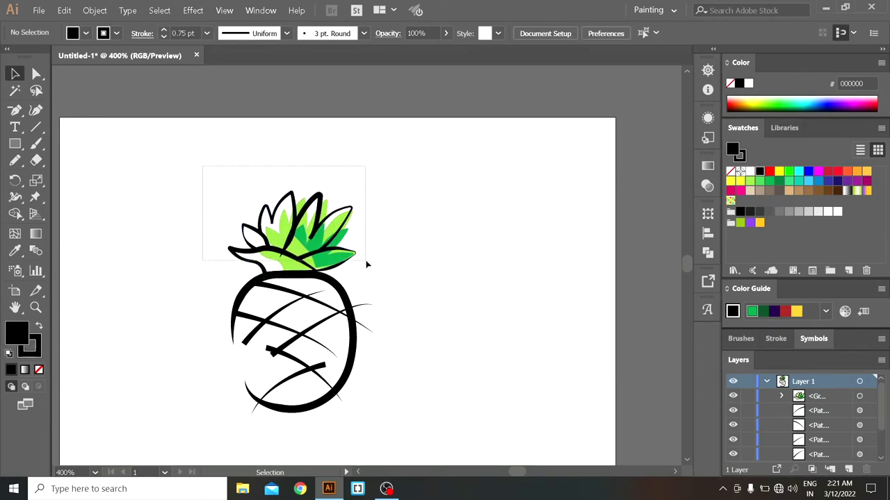
{"action": "left_click_drag", "start_coordinate": [366, 262], "coordinate": [360, 186]}
{"action": "left_click", "coordinate": [401, 313]}
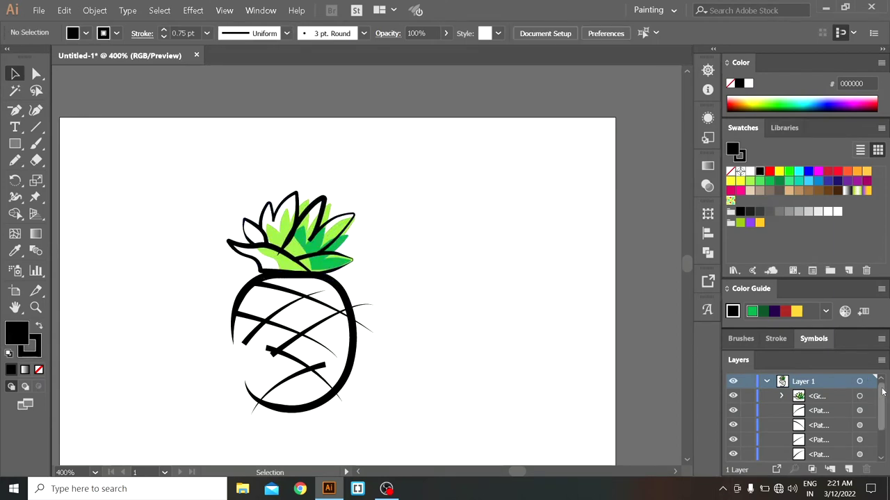
{"action": "scroll", "coordinate": [881, 393], "scroll_direction": "down", "scroll_amount": 3}
Step: Duplicate the outer body outline to the right and fill the copy yellow
{"action": "left_click_drag", "start_coordinate": [216, 292], "coordinate": [373, 417]}
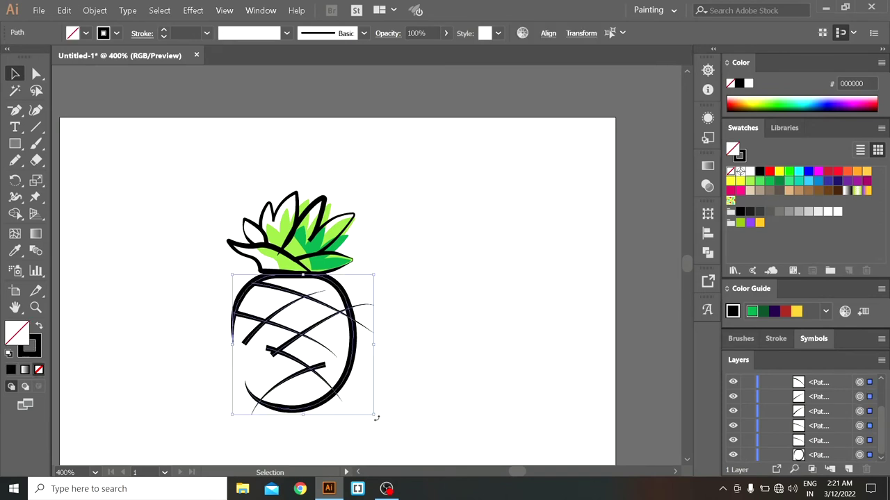
{"action": "key", "text": "ctrl+z"}
{"action": "left_click", "coordinate": [449, 316]}
{"action": "key", "text": "b"}
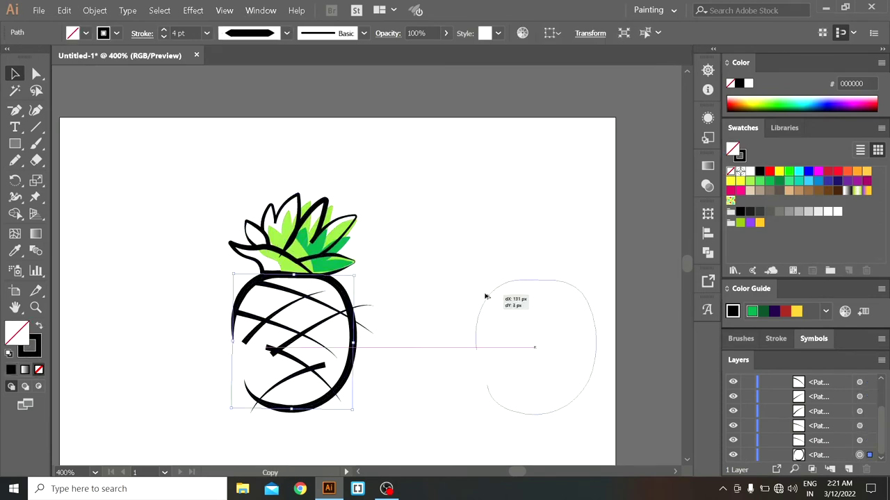
{"action": "left_click_drag", "start_coordinate": [487, 386], "coordinate": [517, 415]}
{"action": "left_click", "coordinate": [866, 171]}
{"action": "left_click_drag", "start_coordinate": [536, 348], "coordinate": [510, 310]}
{"action": "left_click", "coordinate": [435, 238]}
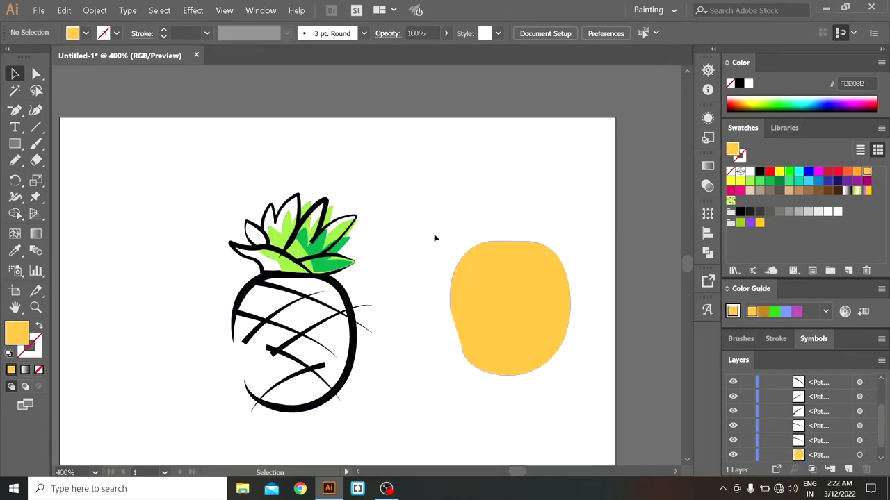
Step: Cut two jagged lines through the yellow shape with the Knife tool
{"action": "key", "text": "n"}
{"action": "mouse_move", "coordinate": [36, 161]}
{"action": "left_mouse_down"}
{"action": "mouse_move", "coordinate": [80, 180]}
{"action": "mouse_move", "coordinate": [86, 194]}
{"action": "left_mouse_up"}
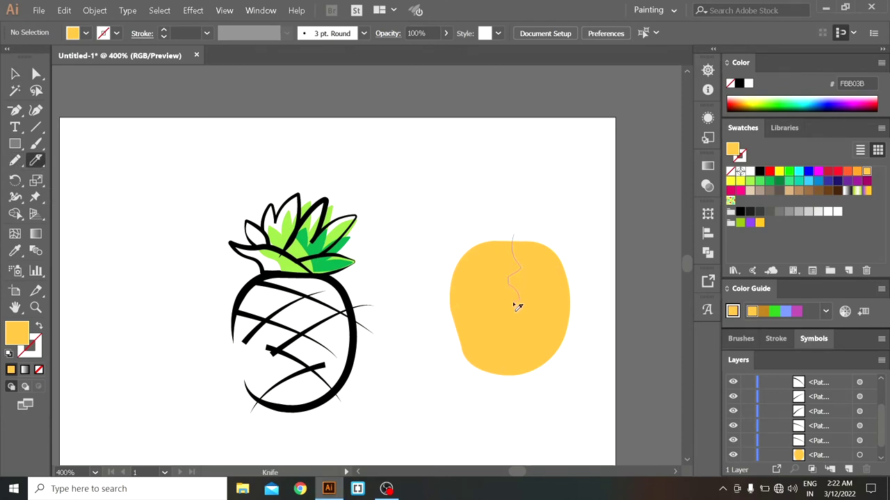
{"action": "left_click_drag", "start_coordinate": [476, 346], "coordinate": [461, 363]}
{"action": "key", "text": "v"}
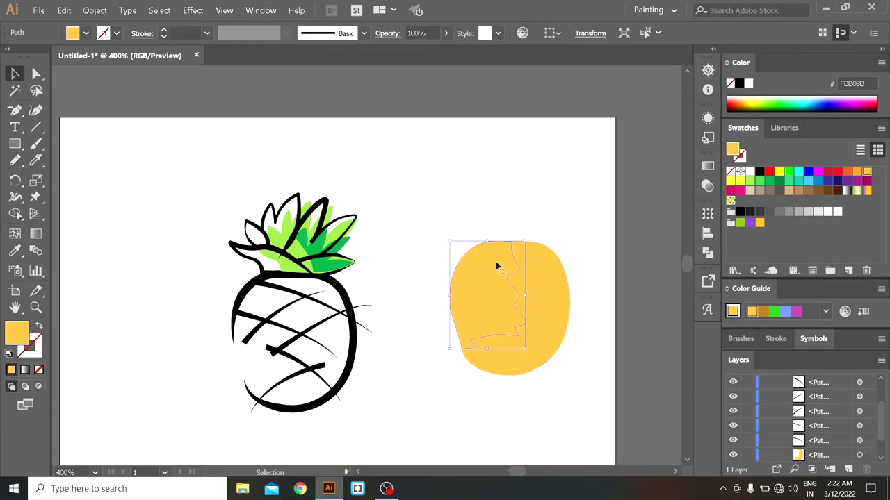
{"action": "key", "text": "ctrl"}
{"action": "left_click_drag", "start_coordinate": [468, 316], "coordinate": [451, 351]}
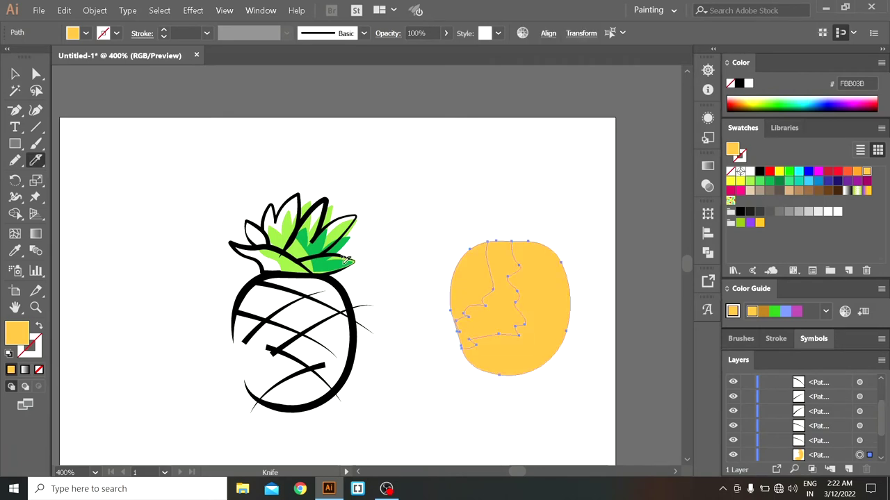
{"action": "key", "text": "v"}
Step: Delete the cut-off left piece, leaving a wavy-edged yellow crescent
{"action": "left_click_drag", "start_coordinate": [480, 292], "coordinate": [492, 308]}
{"action": "left_click", "coordinate": [37, 74]}
{"action": "key", "text": "v"}
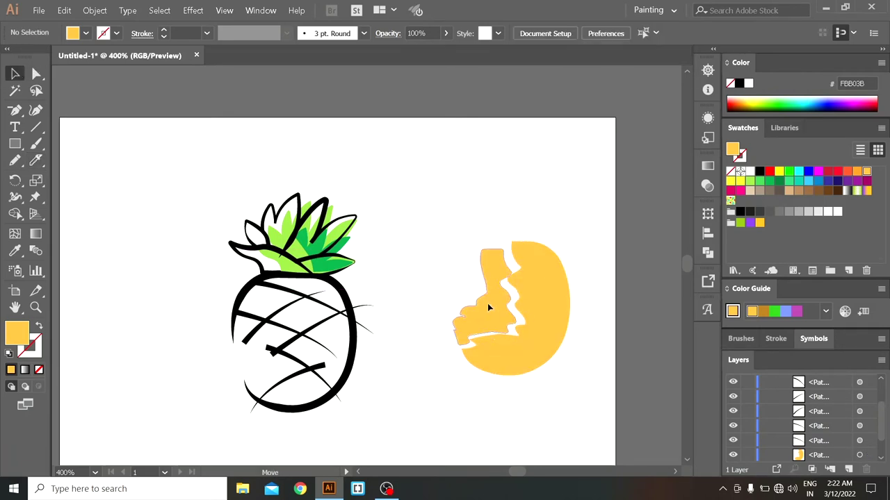
{"action": "left_click", "coordinate": [488, 301]}
{"action": "key", "text": "Delete"}
{"action": "left_click_drag", "start_coordinate": [549, 326], "coordinate": [525, 324]}
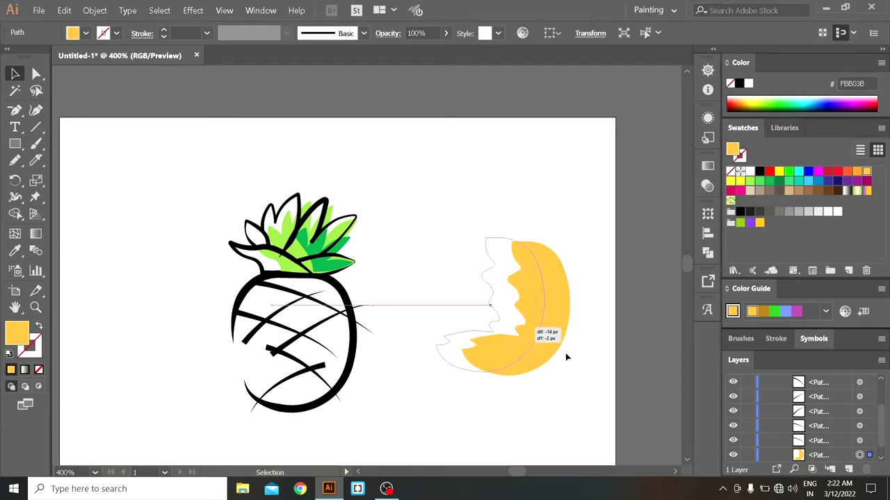
{"action": "left_click", "coordinate": [417, 174]}
{"action": "left_click", "coordinate": [15, 161]}
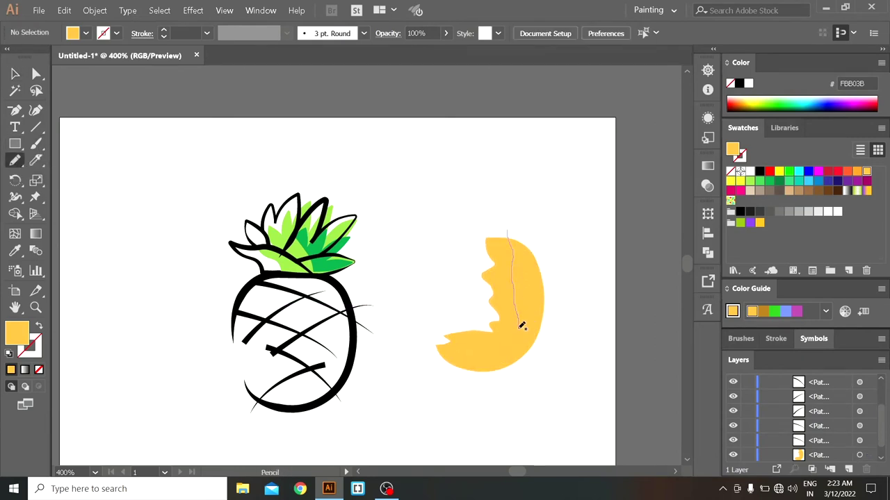
Step: Draw a red side shape and trim its overlap with the yellow fill using Shape Builder
{"action": "left_click_drag", "start_coordinate": [508, 229], "coordinate": [509, 232]}
{"action": "key", "text": "v"}
{"action": "left_click", "coordinate": [837, 171]}
{"action": "key", "text": "ctrl+a"}
{"action": "key", "text": "shift+m"}
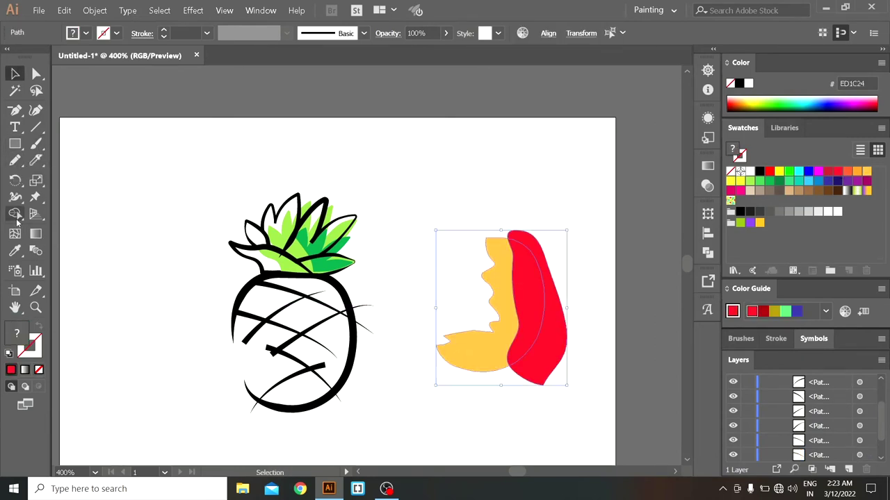
{"action": "left_click_drag", "start_coordinate": [577, 316], "coordinate": [565, 353]}
{"action": "key", "text": "v"}
Step: Send the yellow and red fills to the back and fit them into the pineapple body
{"action": "key", "text": "ctrl+a"}
{"action": "right_click", "coordinate": [523, 89]}
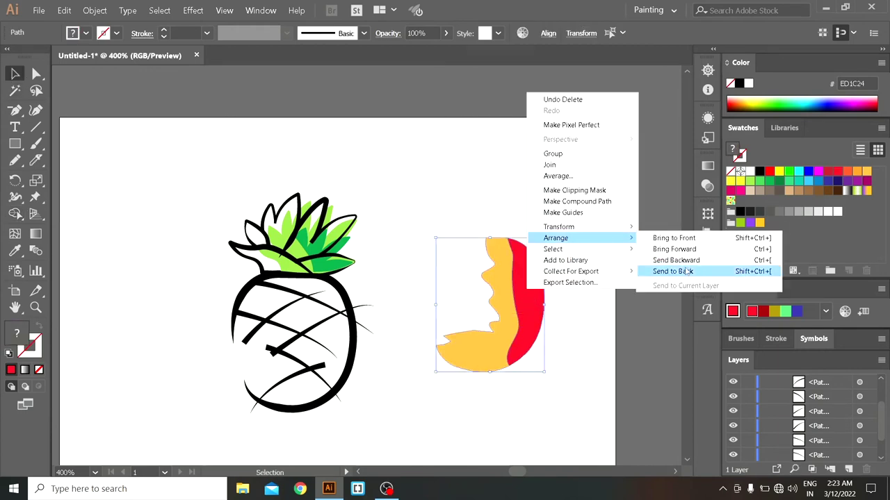
{"action": "left_click", "coordinate": [664, 266]}
{"action": "mouse_move", "coordinate": [515, 299]}
{"action": "left_mouse_down"}
{"action": "mouse_move", "coordinate": [333, 341]}
{"action": "mouse_move", "coordinate": [327, 331]}
{"action": "left_mouse_up"}
{"action": "left_click_drag", "start_coordinate": [354, 413], "coordinate": [359, 413]}
Step: Fine-tune the red and yellow fill positions inside the pineapple outline
{"action": "key", "text": "shift+grave"}
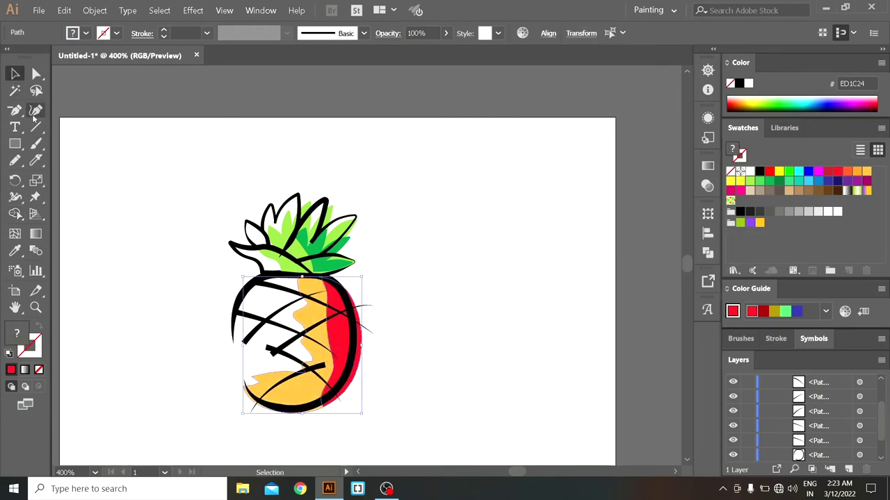
{"action": "left_click", "coordinate": [359, 375], "text": "ctrl"}
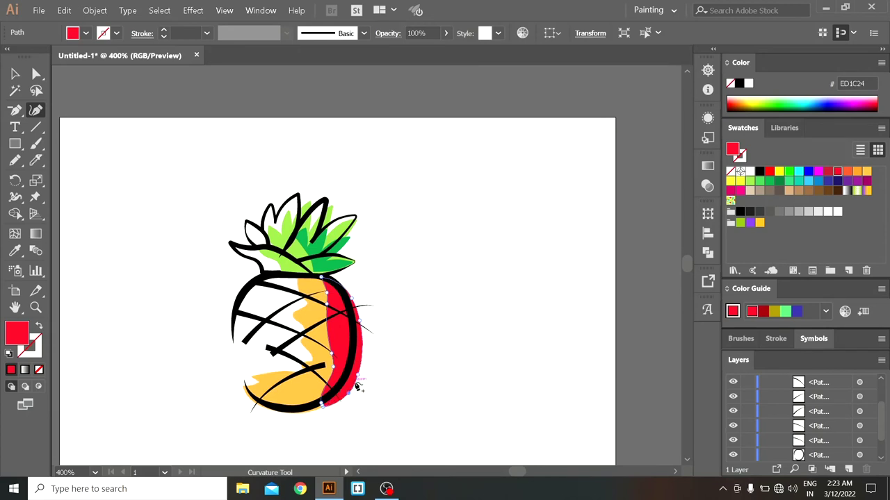
{"action": "left_click", "coordinate": [16, 74]}
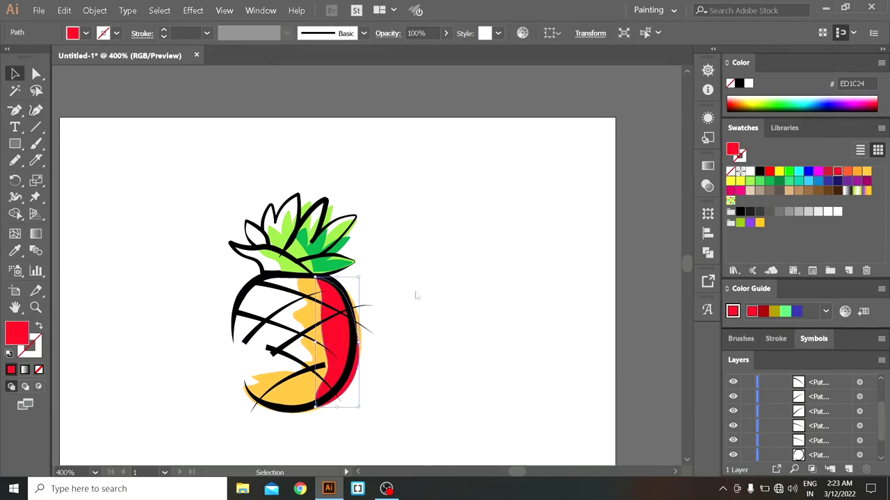
{"action": "left_click", "coordinate": [461, 302]}
{"action": "left_click_drag", "start_coordinate": [270, 381], "coordinate": [269, 381]}
{"action": "left_click", "coordinate": [393, 351]}
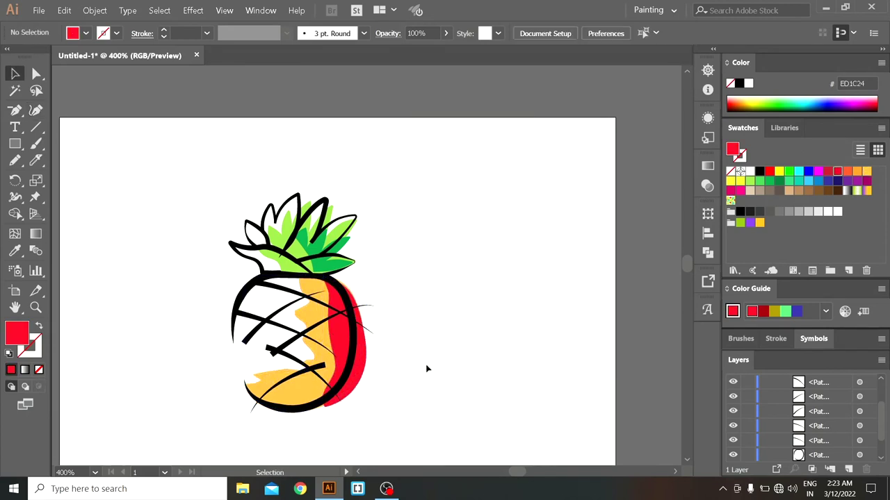
{"action": "left_click", "coordinate": [328, 339]}
{"action": "left_click", "coordinate": [351, 368]}
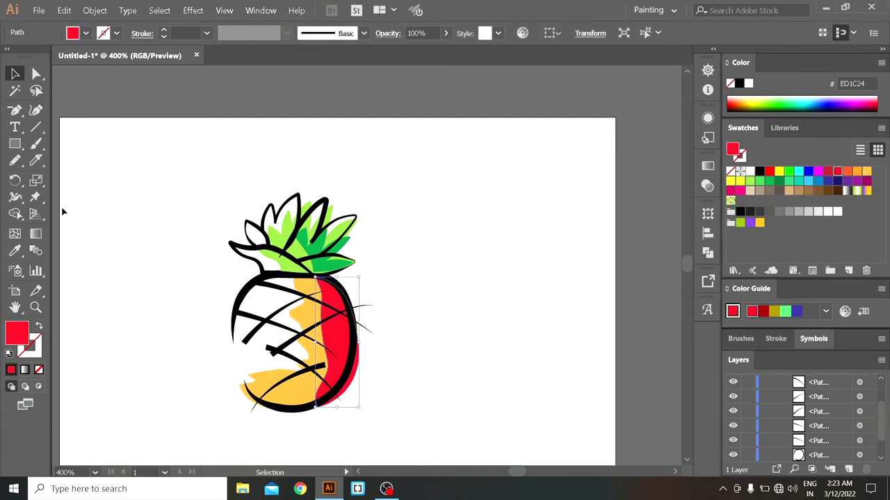
{"action": "left_click", "coordinate": [36, 109]}
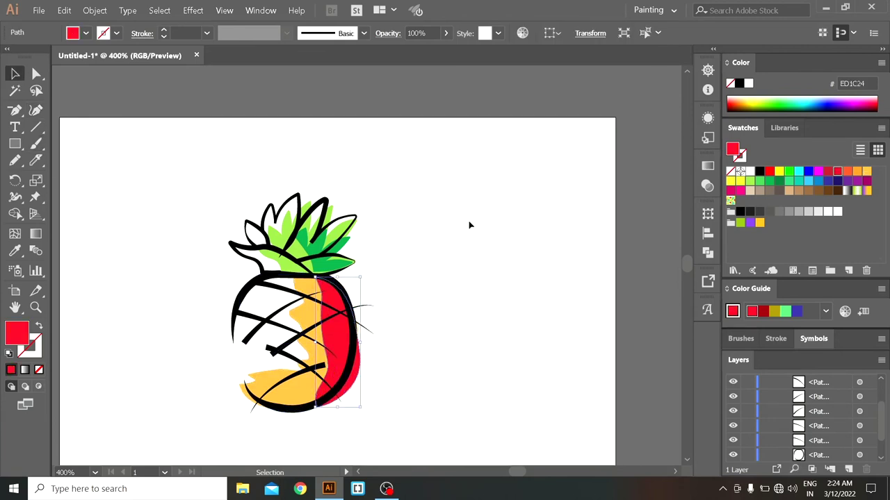
Step: Zoom out to view the whole artboard and check the red fill path
{"action": "right_click", "coordinate": [402, 196]}
{"action": "left_click", "coordinate": [417, 250]}
{"action": "key", "text": "ctrl+minus"}
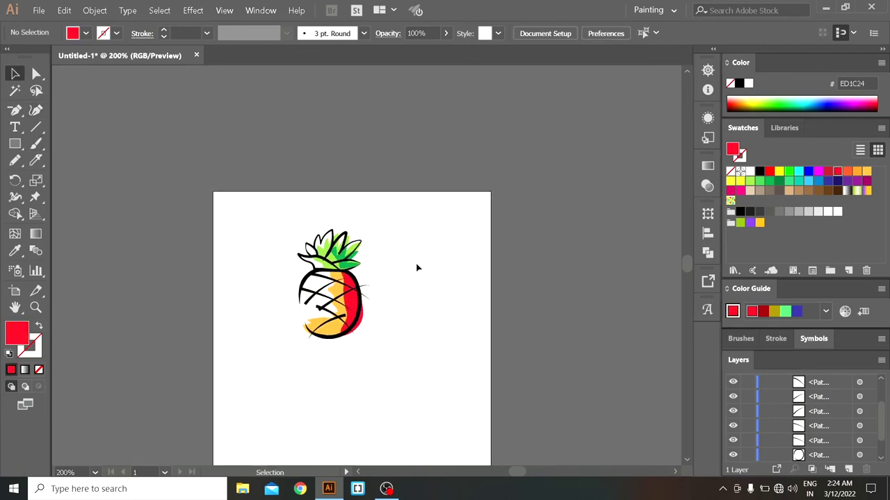
{"action": "left_click", "coordinate": [360, 329]}
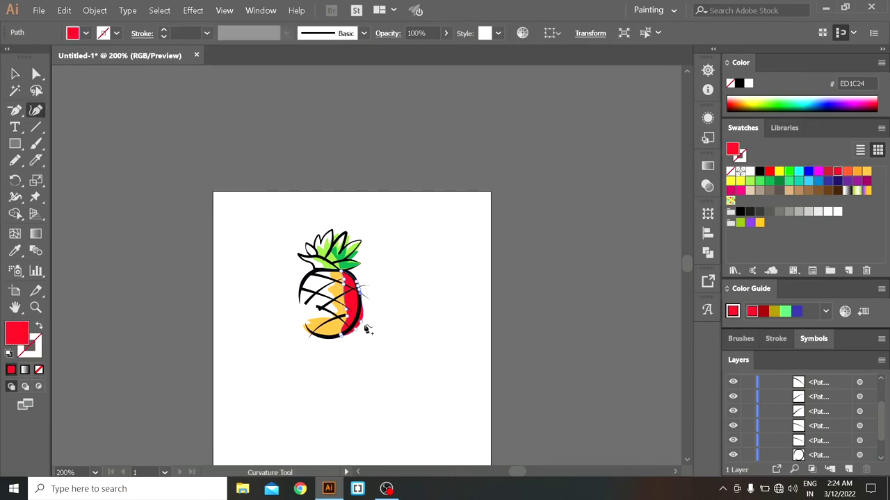
{"action": "left_click", "coordinate": [427, 373]}
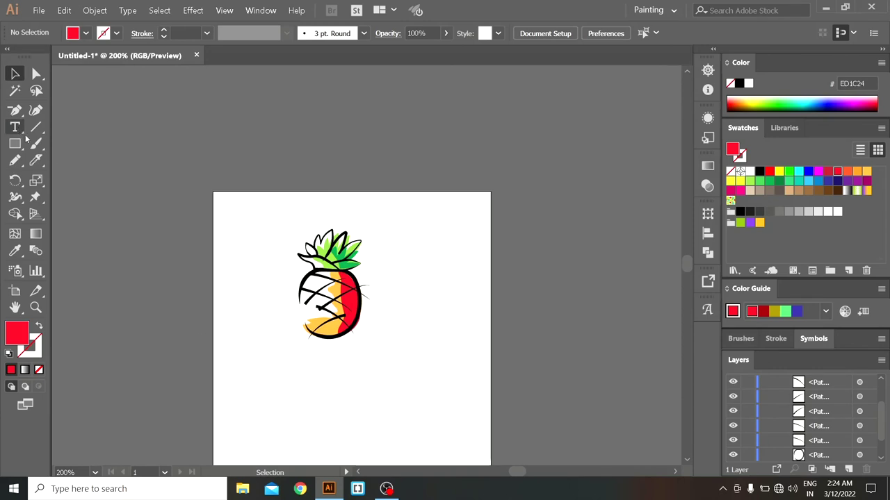
Step: Add the text 'Pinapple' below the pineapple and enlarge it
{"action": "left_click", "coordinate": [299, 379]}
{"action": "key", "text": "Escape"}
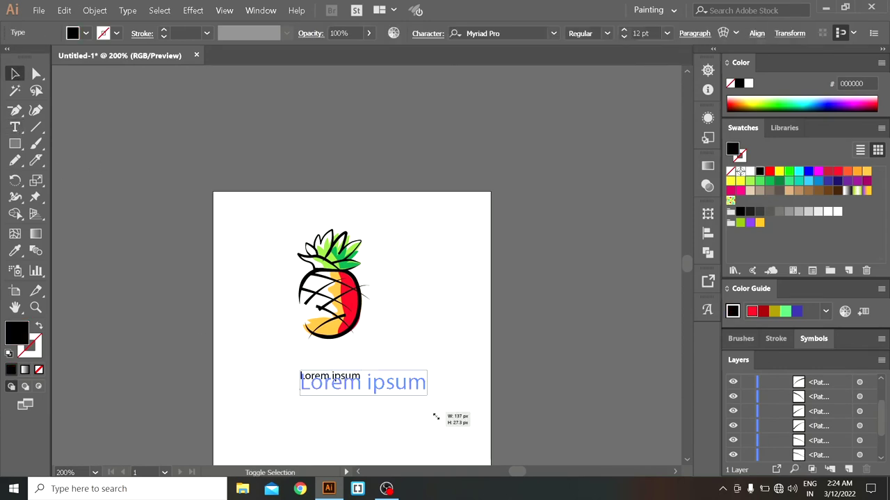
{"action": "left_click_drag", "start_coordinate": [436, 416], "coordinate": [436, 416]}
{"action": "left_click_drag", "start_coordinate": [417, 386], "coordinate": [383, 367]}
{"action": "double_click", "coordinate": [411, 368]}
{"action": "type", "text": "Pinapple"}
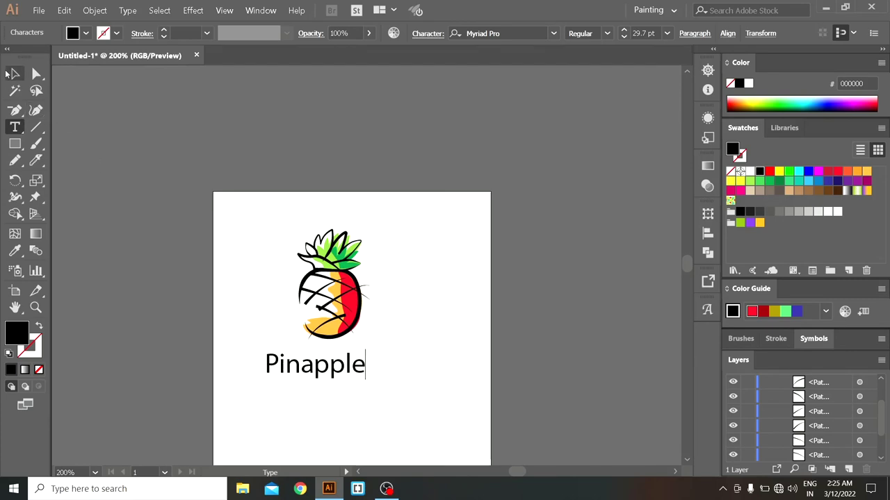
{"action": "left_click", "coordinate": [14, 74]}
{"action": "left_click_drag", "start_coordinate": [363, 382], "coordinate": [417, 372]}
Step: Set the text font to Gabriola after trying Forte, and reposition it below the pineapple
{"action": "right_click", "coordinate": [401, 417]}
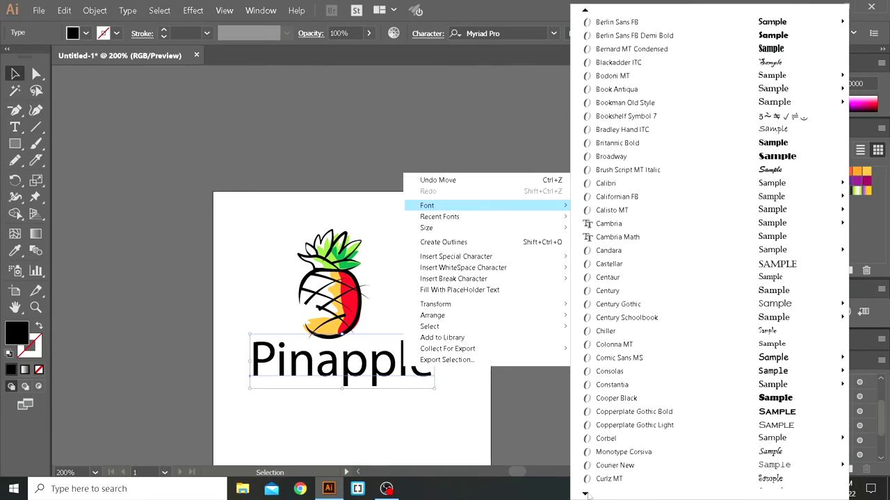
{"action": "left_click", "coordinate": [695, 451]}
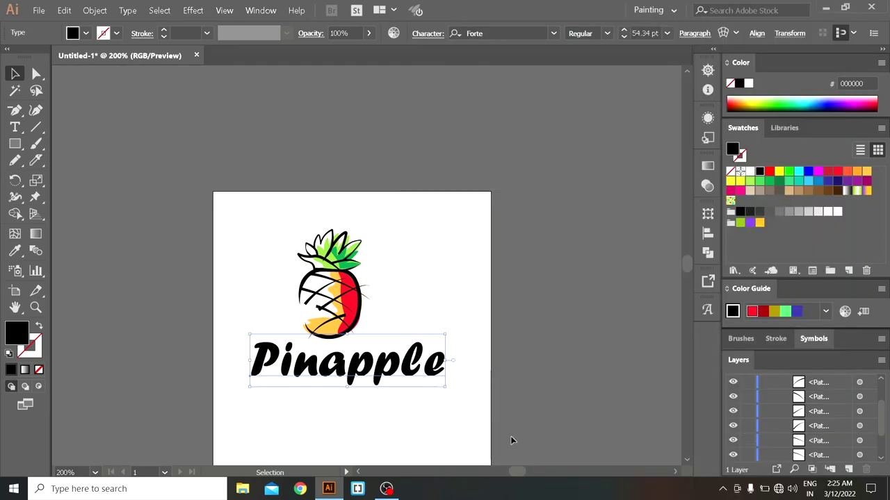
{"action": "right_click", "coordinate": [331, 184]}
{"action": "mouse_move", "coordinate": [410, 215]}
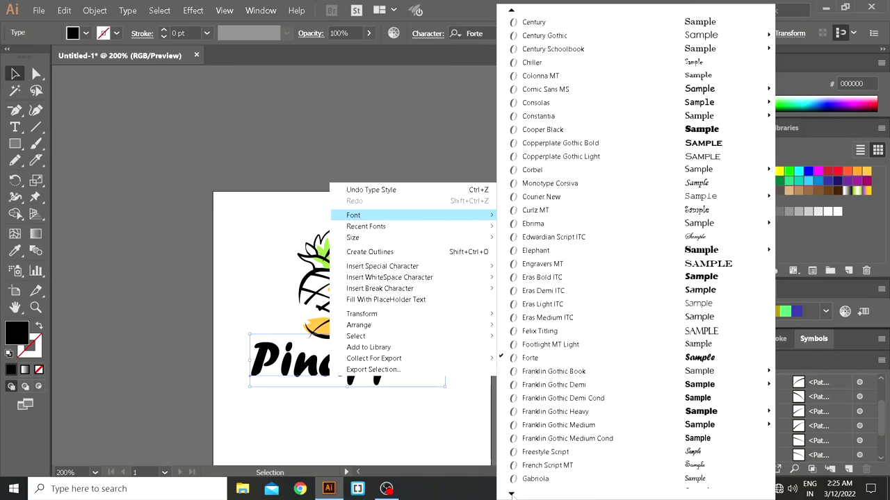
{"action": "left_click", "coordinate": [537, 411]}
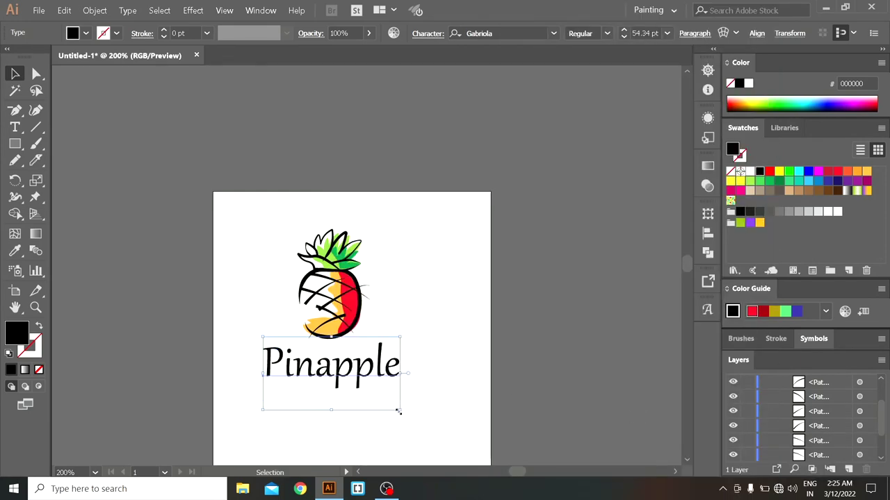
{"action": "left_click_drag", "start_coordinate": [397, 410], "coordinate": [412, 392]}
{"action": "left_click", "coordinate": [381, 282]}
Step: Group the pineapple and text, shrink the logo and centre it on the artboard
{"action": "key", "text": "ctrl+a"}
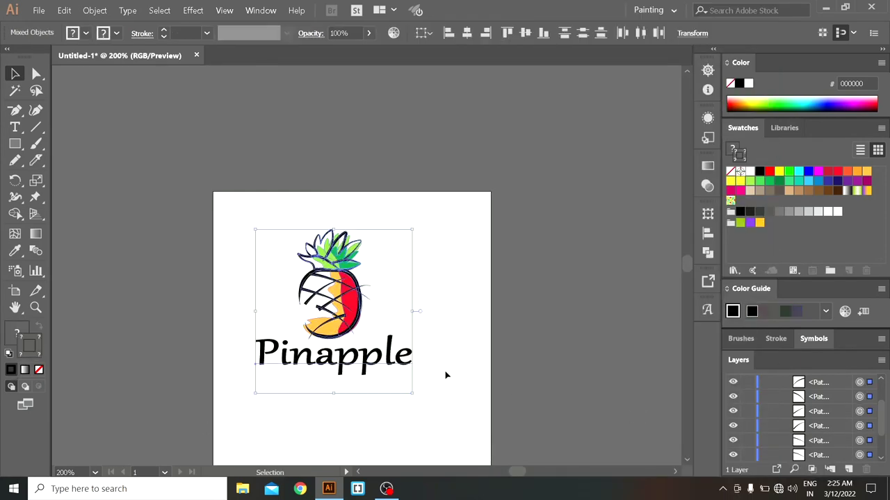
{"action": "left_click", "coordinate": [95, 10]}
{"action": "key", "text": "Escape"}
{"action": "left_click_drag", "start_coordinate": [413, 394], "coordinate": [356, 335]}
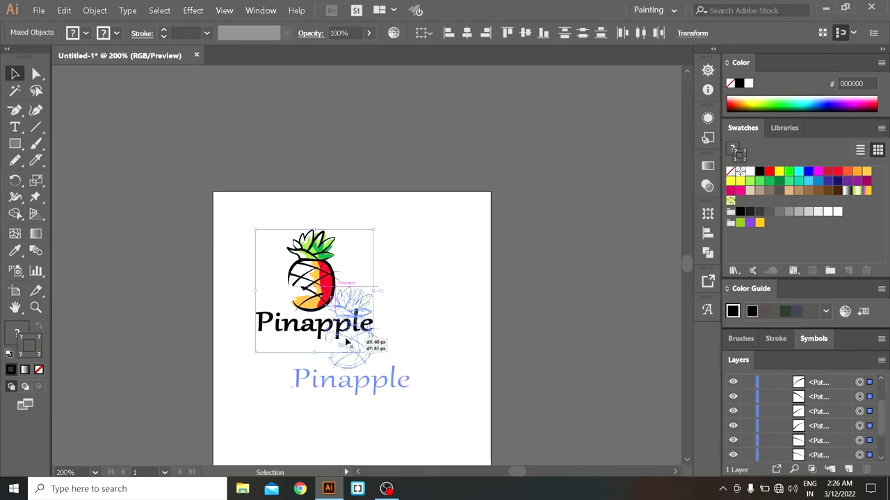
{"action": "left_click_drag", "start_coordinate": [310, 282], "coordinate": [355, 344]}
Step: Draw a pale-yellow rectangle covering the artboard and send it behind the logo
{"action": "key", "text": "ctrl+shift+a"}
{"action": "scroll", "coordinate": [352, 291], "scroll_direction": "down", "scroll_amount": 2}
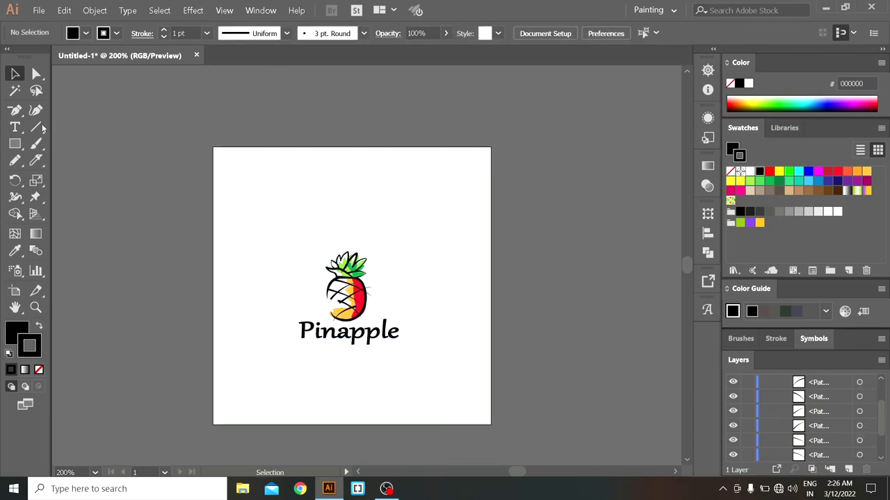
{"action": "key", "text": "m"}
{"action": "left_click_drag", "start_coordinate": [262, 202], "coordinate": [491, 425]}
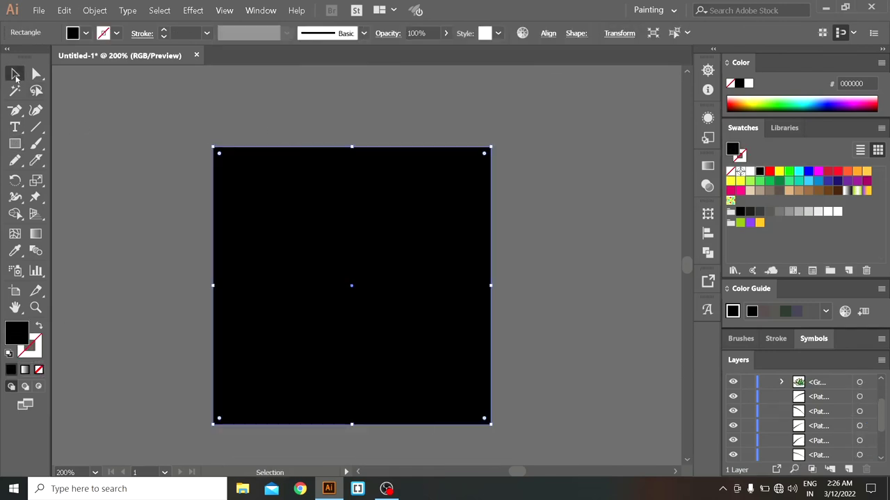
{"action": "key", "text": "v"}
{"action": "right_click", "coordinate": [535, 162]}
{"action": "left_click", "coordinate": [681, 353]}
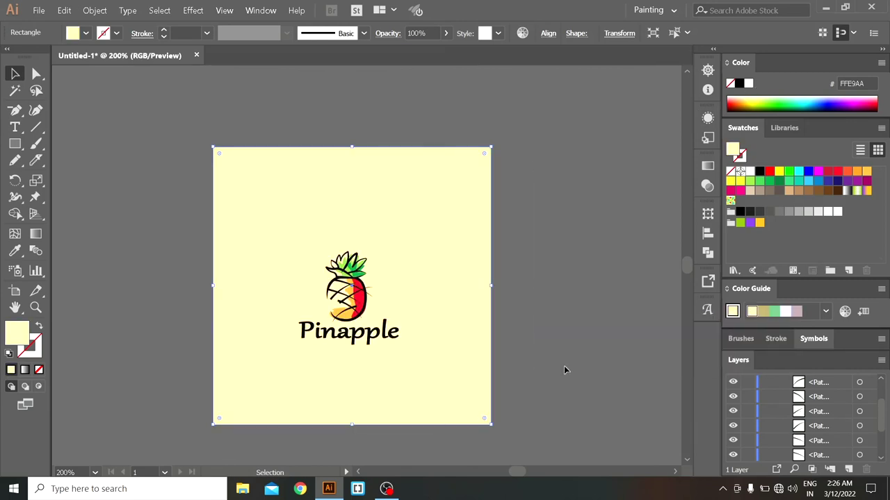